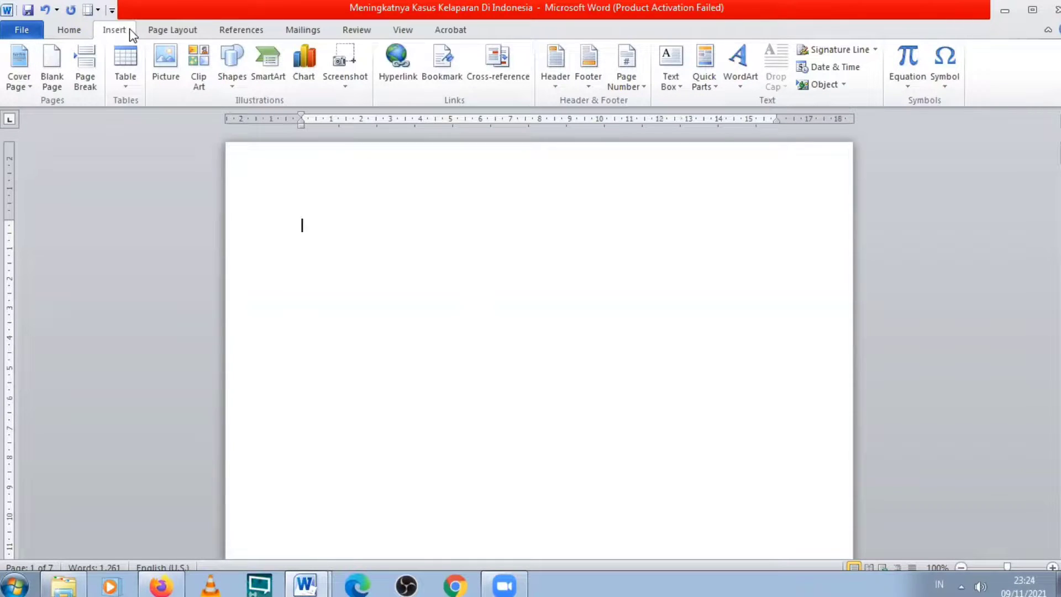
Step: Insert the built-in Alphabet cover page at the start of the document
{"action": "left_click", "coordinate": [27, 64]}
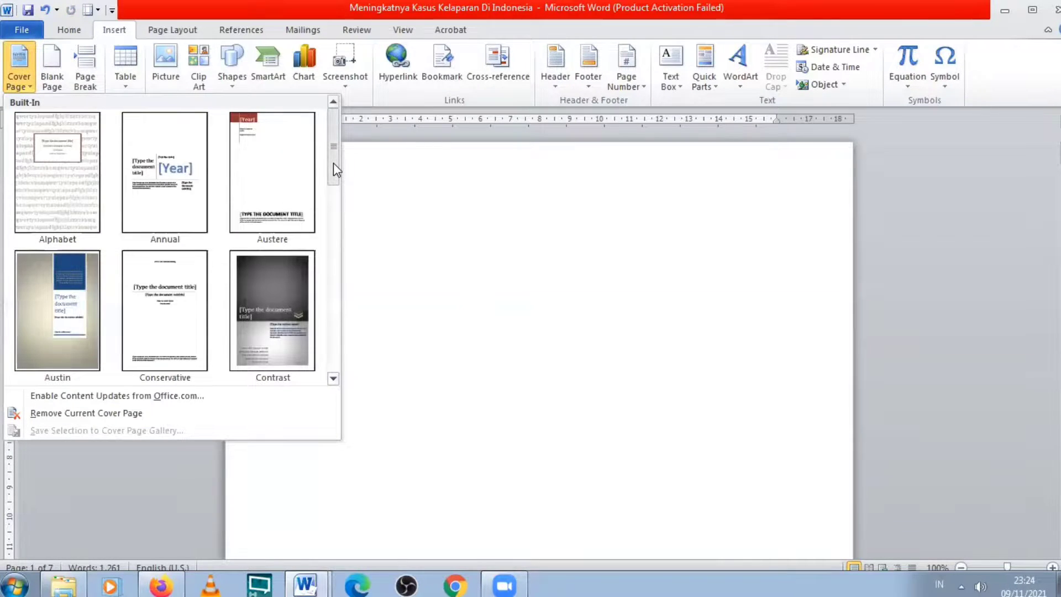
{"action": "left_click_drag", "start_coordinate": [333, 163], "coordinate": [357, 156]}
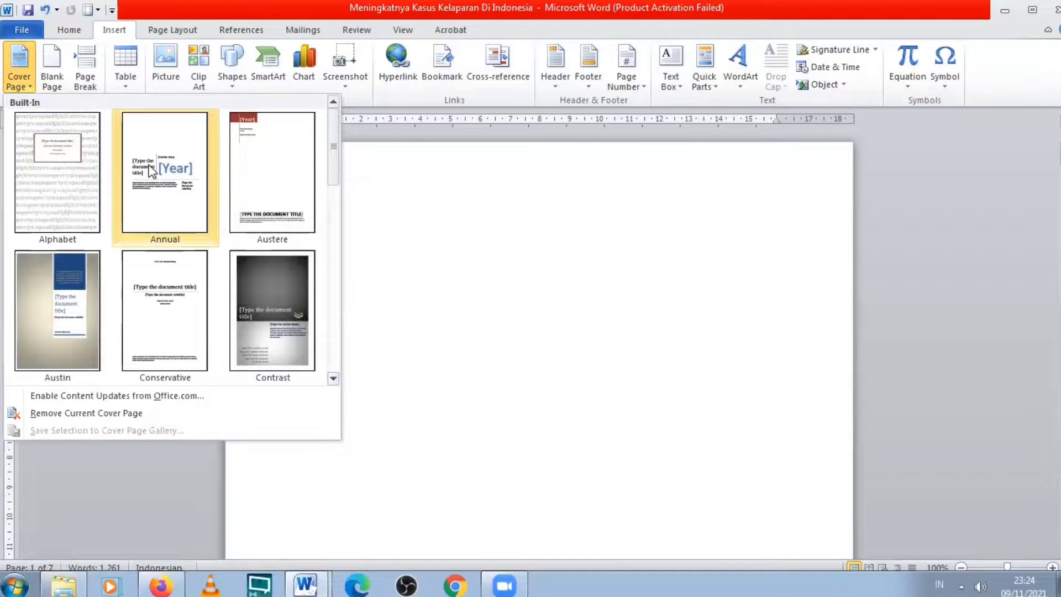
{"action": "left_click", "coordinate": [62, 177]}
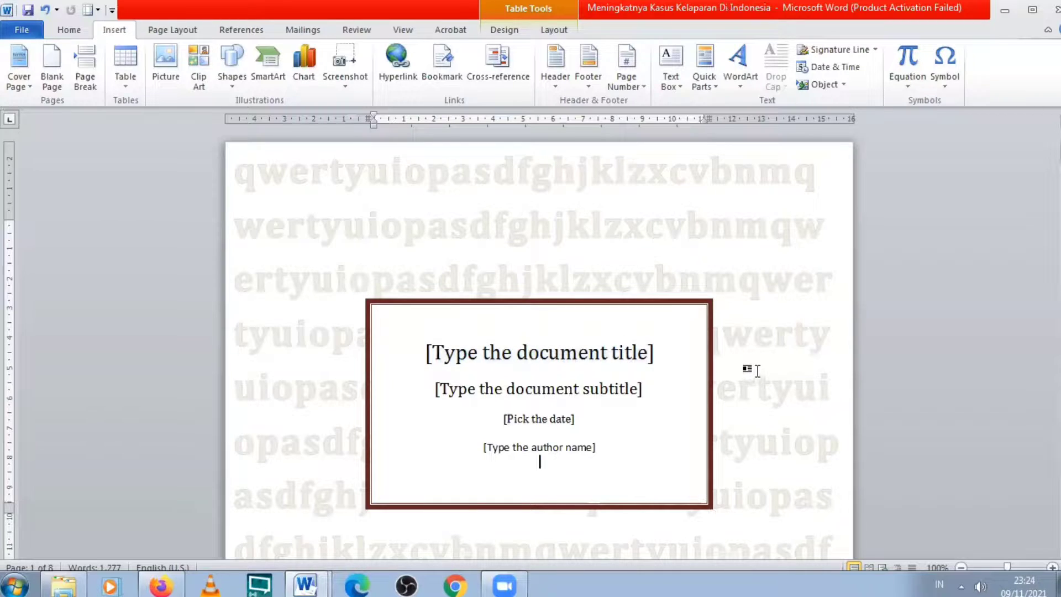
Step: Fill in the cover page with title "Meningkatnya Kasus Kelaparan Di Indonesia", subtitle "Karya Tulis Ilmiah", date 11/9/2021 and the author's name
{"action": "left_click", "coordinate": [628, 347]}
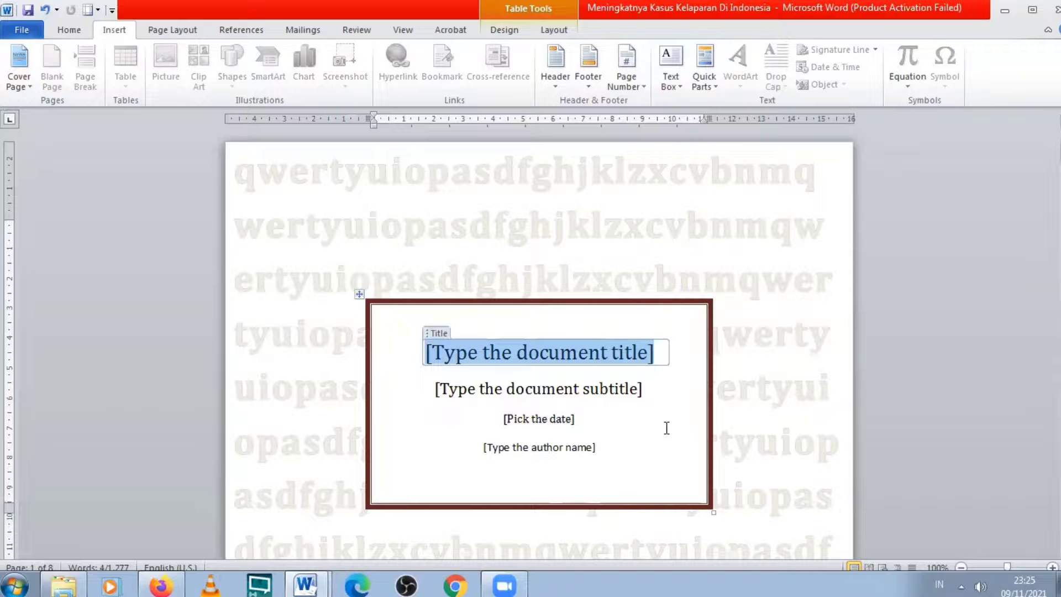
{"action": "key", "text": "BackSpace"}
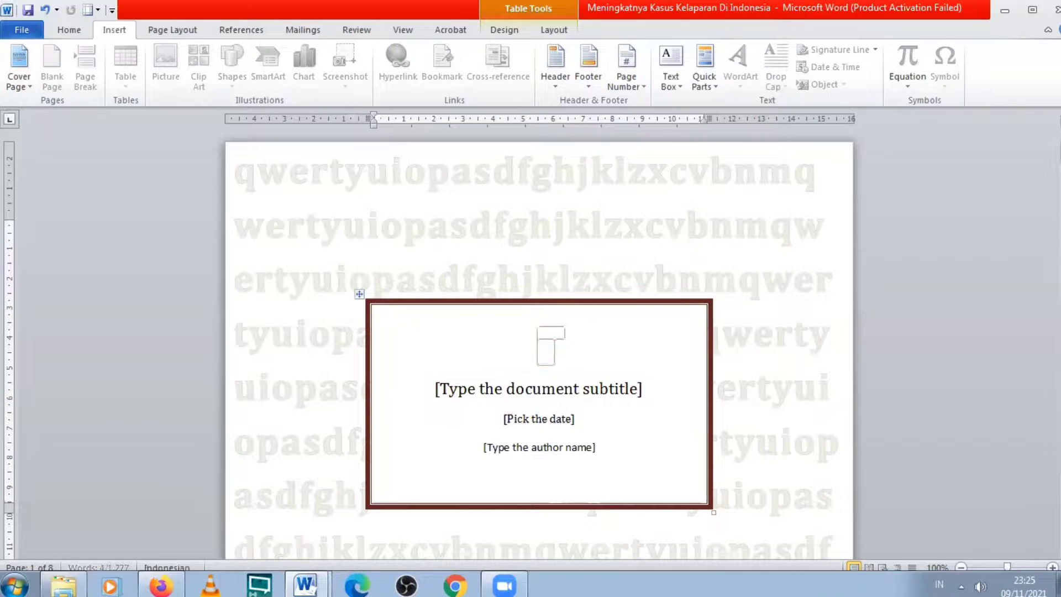
{"action": "type", "text": "M"}
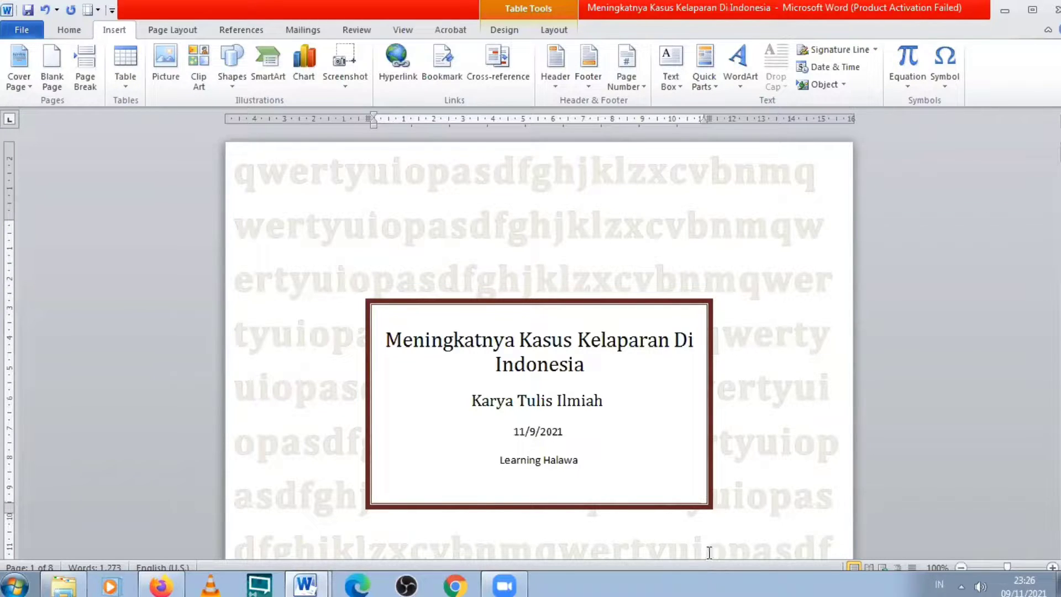
Step: Add the chapter title "Bab I" in the Title style above the first body paragraph on page 3
{"action": "left_click_drag", "start_coordinate": [1043, 154], "coordinate": [1042, 197]}
{"action": "left_click", "coordinate": [350, 284]}
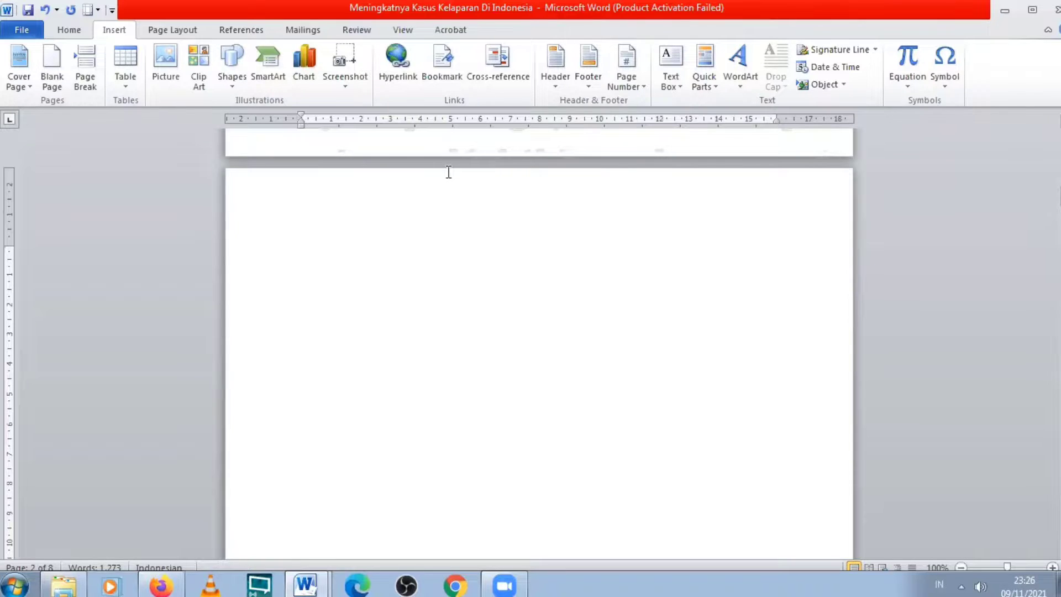
{"action": "left_click", "coordinate": [62, 33]}
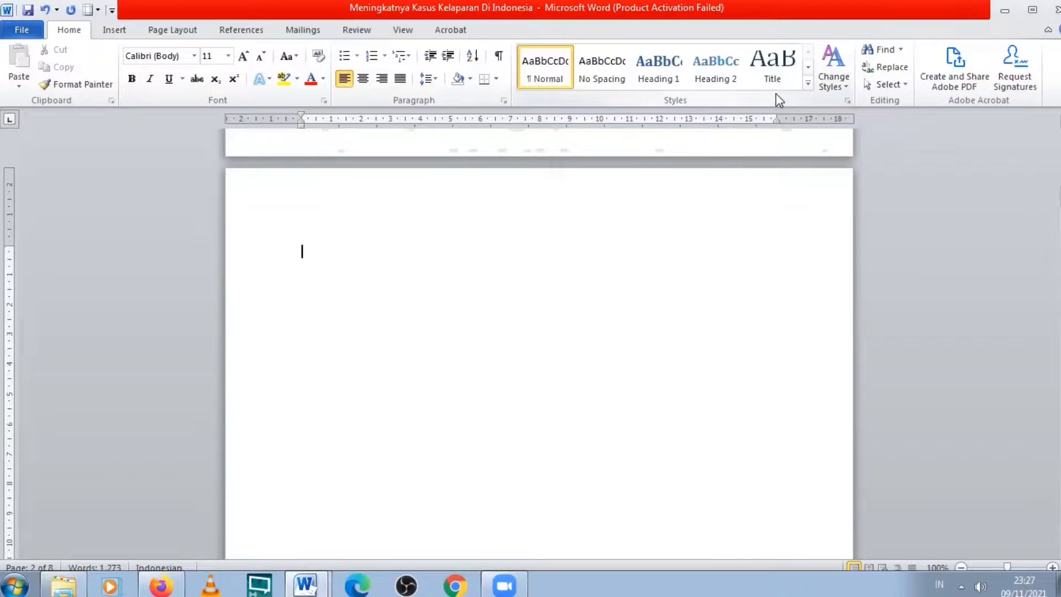
{"action": "left_click_drag", "start_coordinate": [1045, 202], "coordinate": [1045, 235]}
{"action": "left_click", "coordinate": [324, 264]}
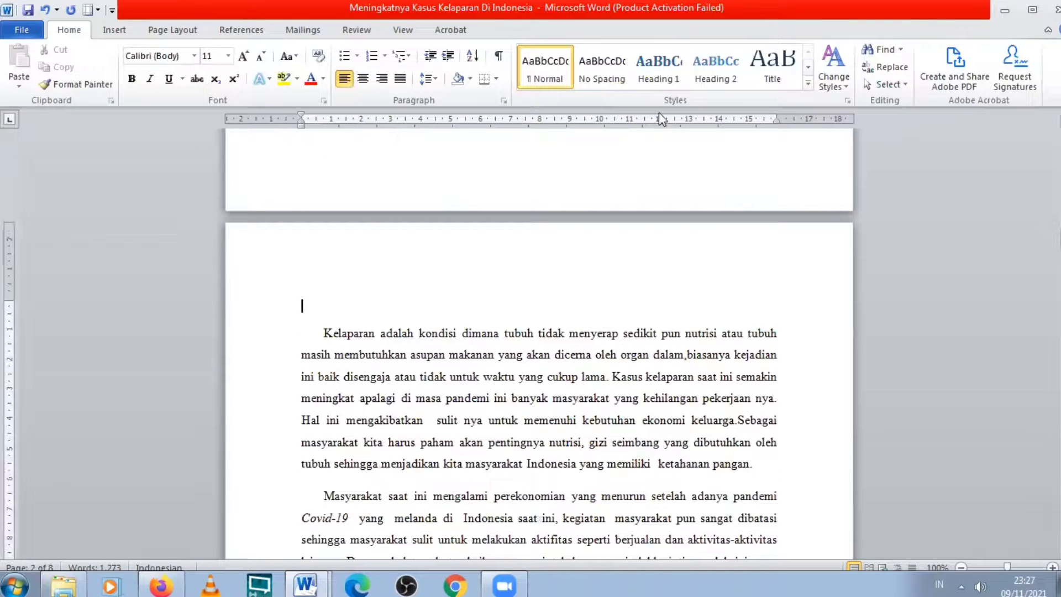
{"action": "left_click", "coordinate": [772, 67]}
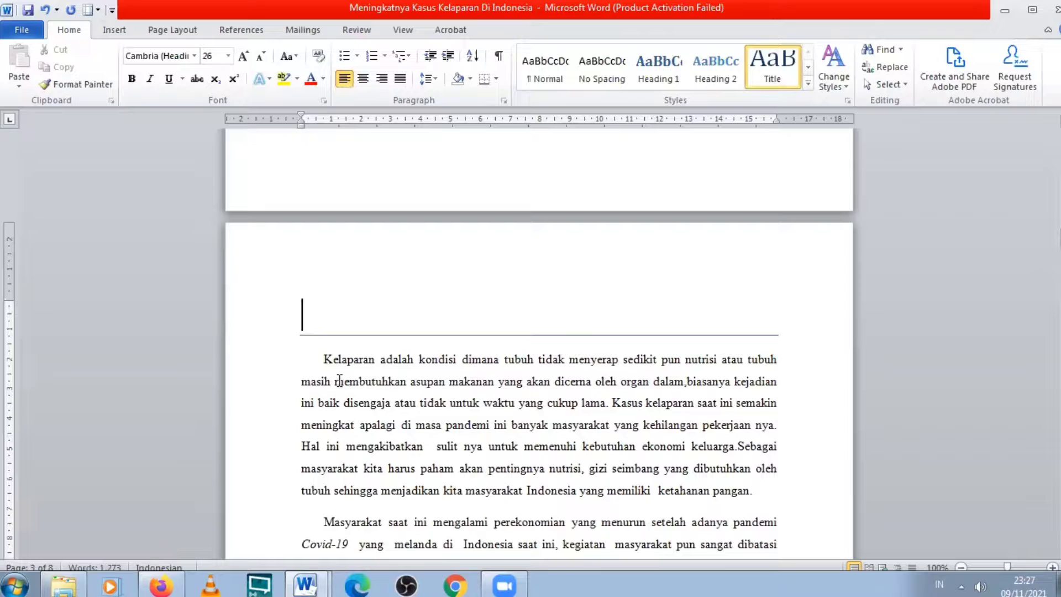
{"action": "type", "text": "Ba"}
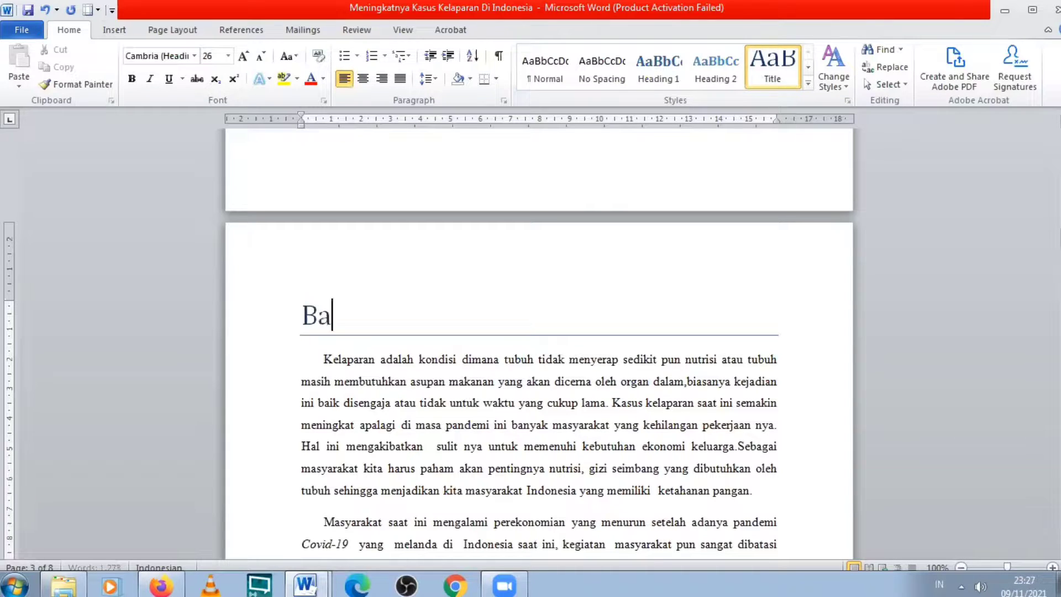
{"action": "type", "text": "b I"}
{"action": "key", "text": "Return"}
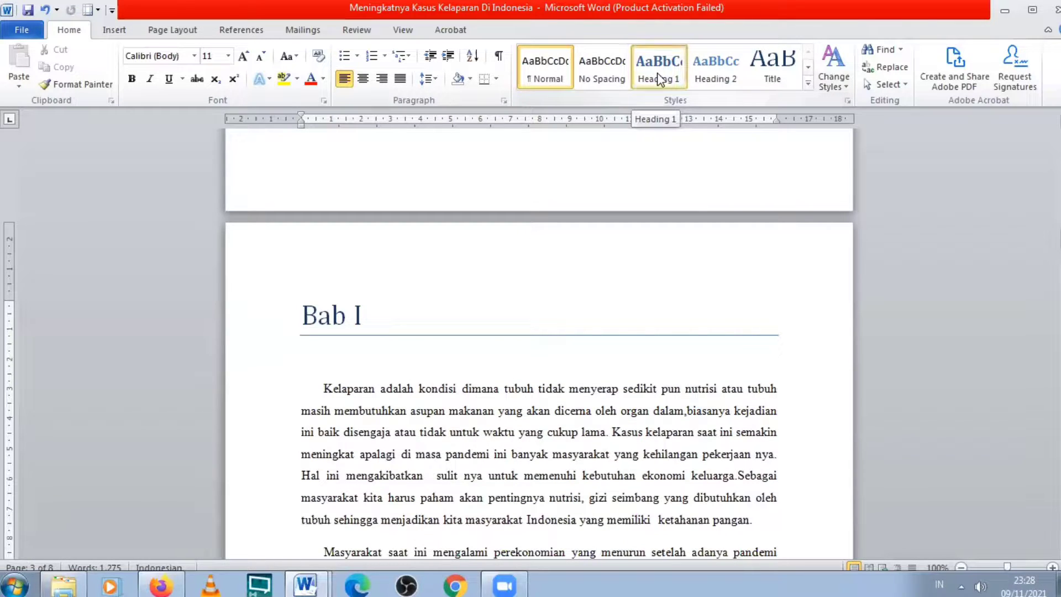
Step: Add the section heading "1.1 Pendahuluan" in the Heading 1 style below the "Bab I" title
{"action": "left_click", "coordinate": [658, 75]}
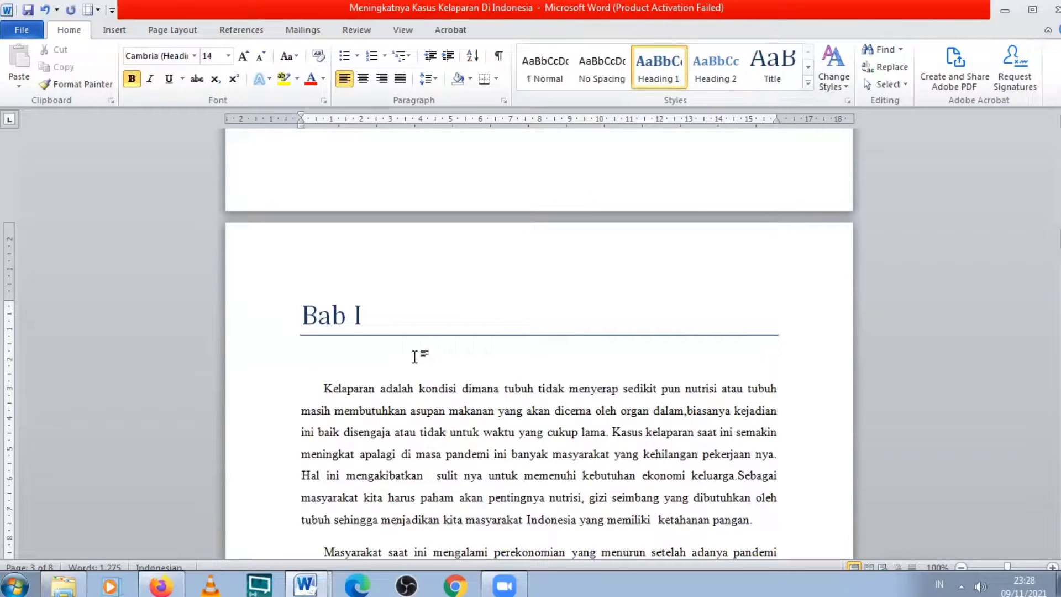
{"action": "type", "text": "1.1 Pe"}
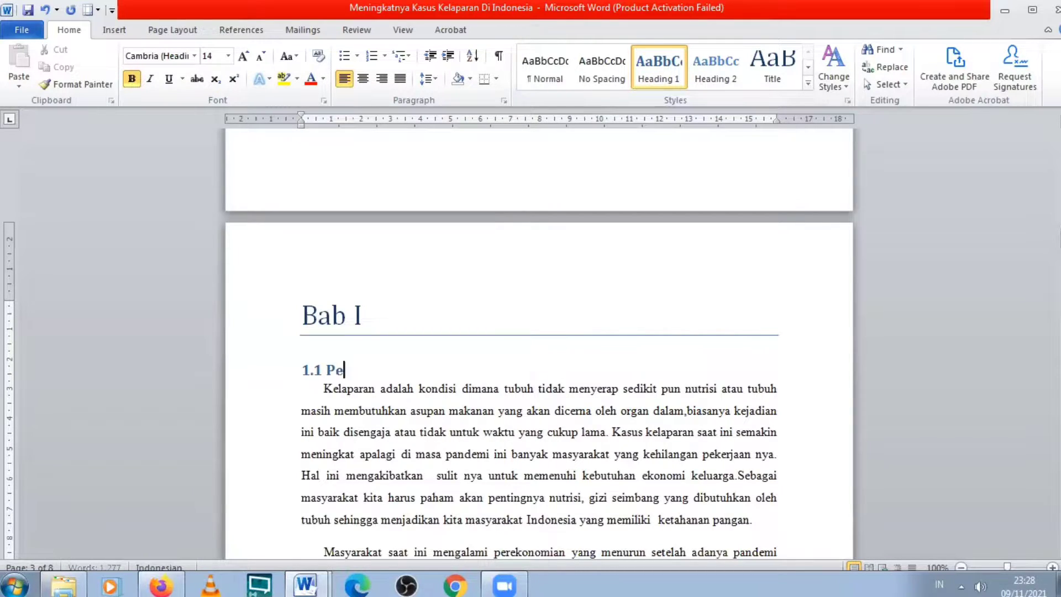
{"action": "type", "text": "ndahuluan"}
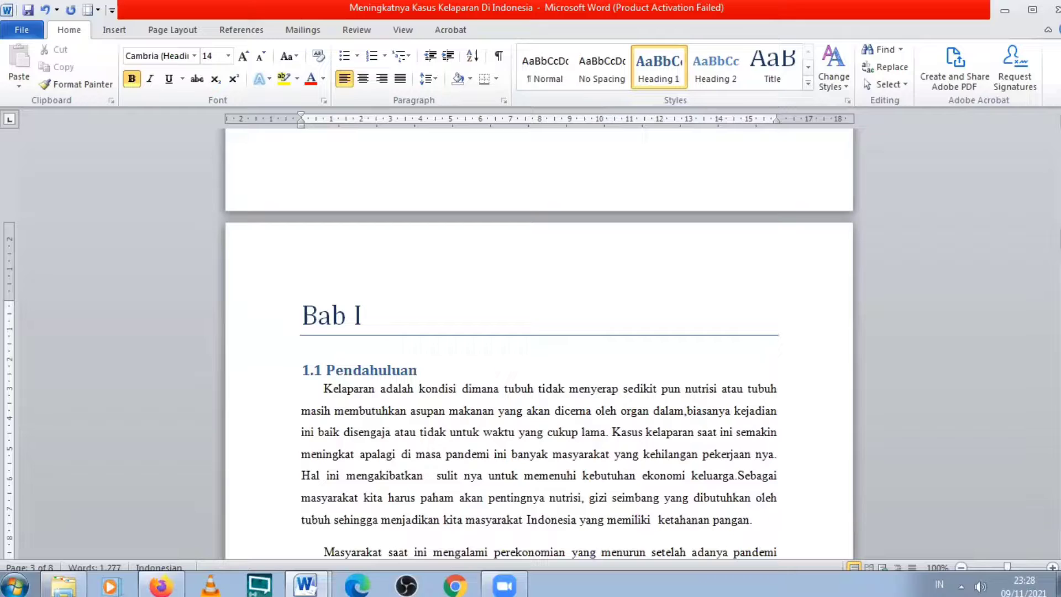
{"action": "key", "text": "Return"}
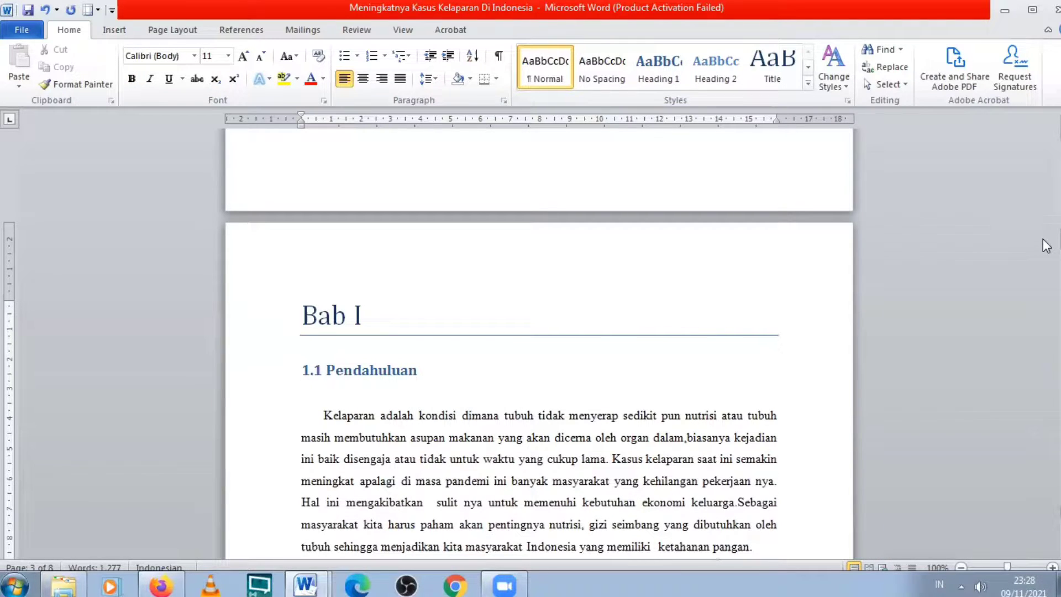
Step: Delete the empty paragraph above the "3.2 Saran" heading
{"action": "scroll", "coordinate": [1045, 517], "scroll_direction": "down", "scroll_amount": 1}
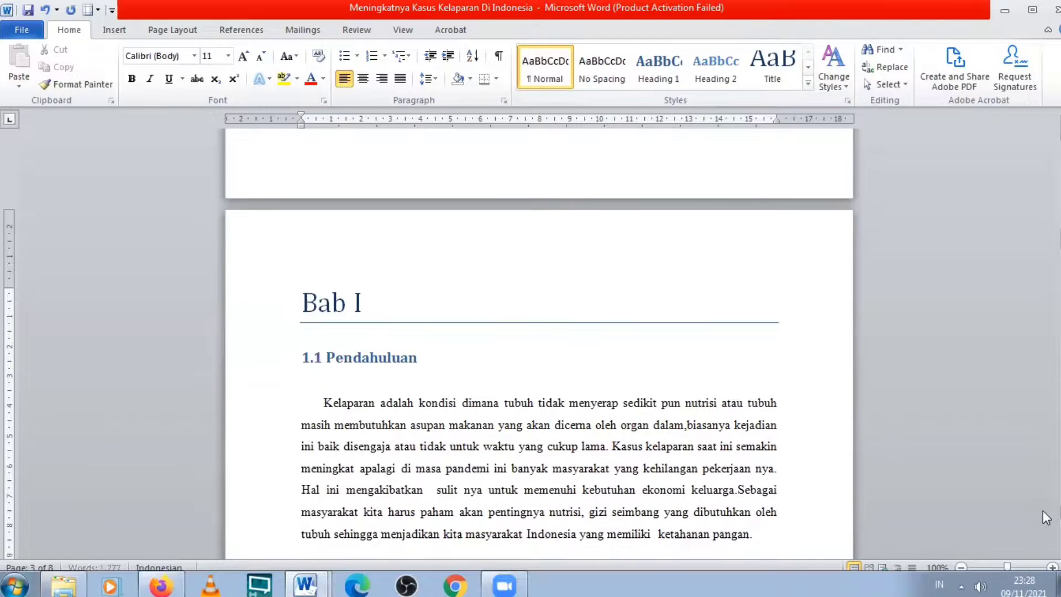
{"action": "scroll", "coordinate": [1046, 517], "scroll_direction": "down", "scroll_amount": 5}
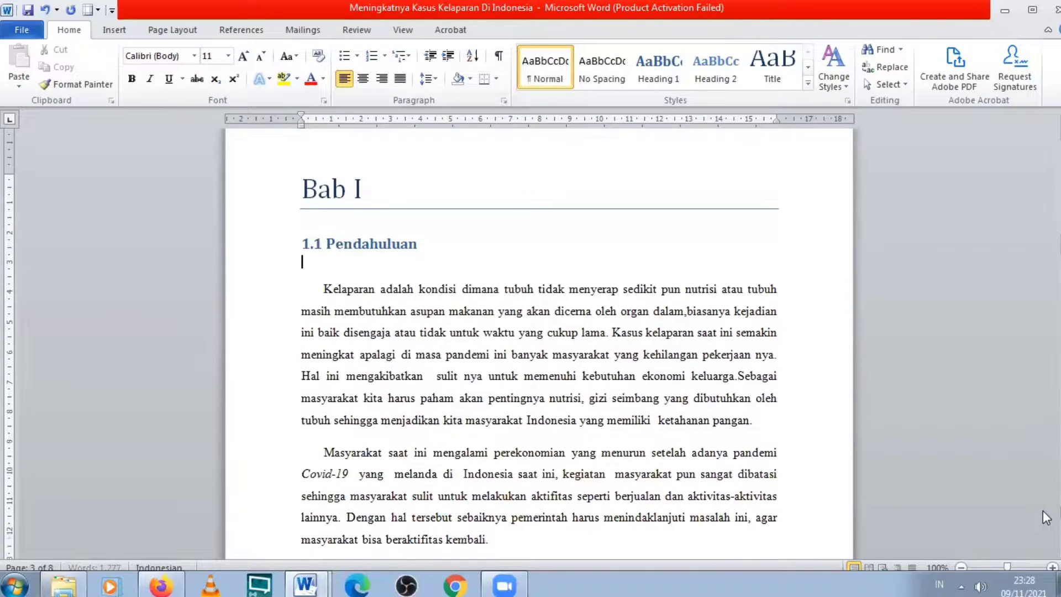
{"action": "scroll", "coordinate": [1046, 516], "scroll_direction": "down", "scroll_amount": 4}
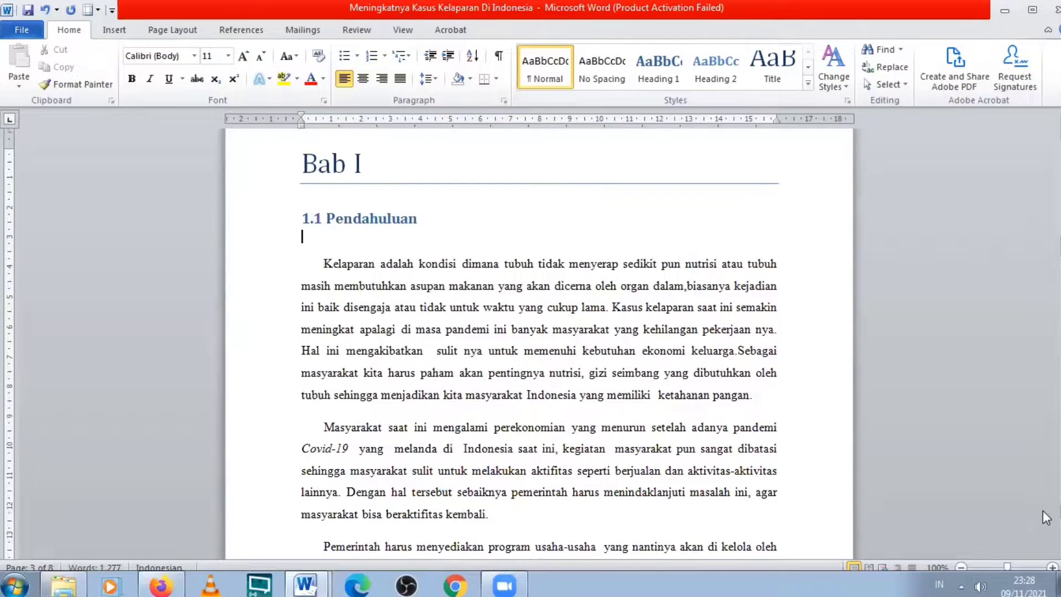
{"action": "scroll", "coordinate": [1045, 517], "scroll_direction": "down", "scroll_amount": 17}
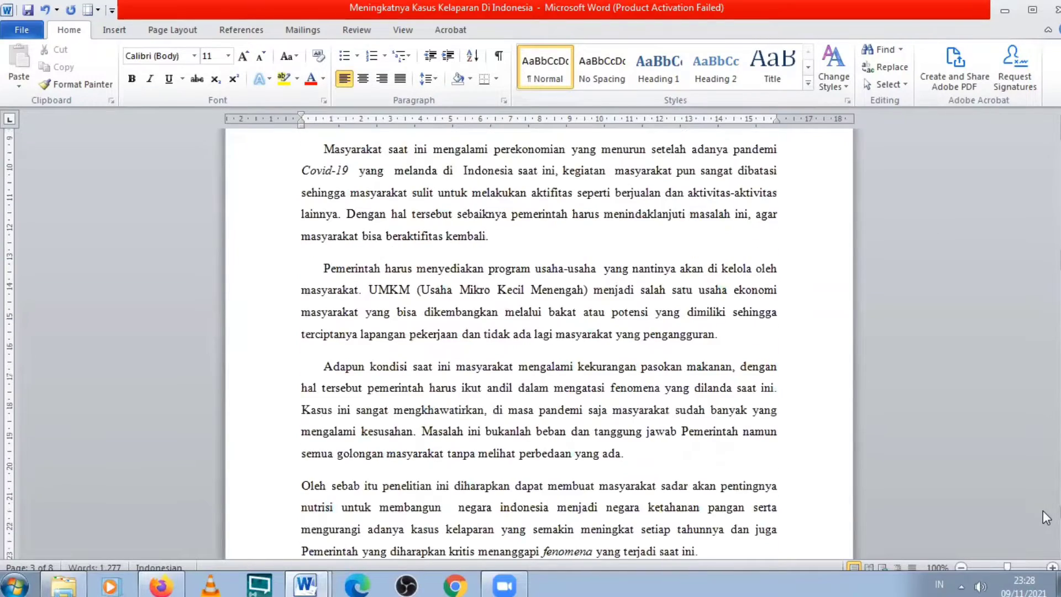
{"action": "scroll", "coordinate": [1046, 517], "scroll_direction": "down", "scroll_amount": 10}
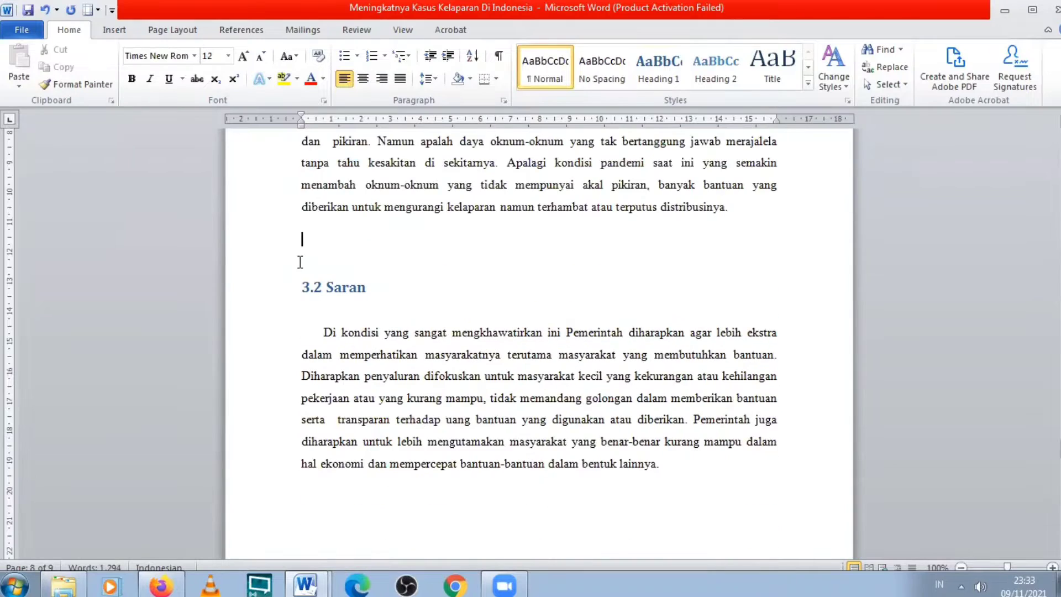
{"action": "key", "text": "BackSpace"}
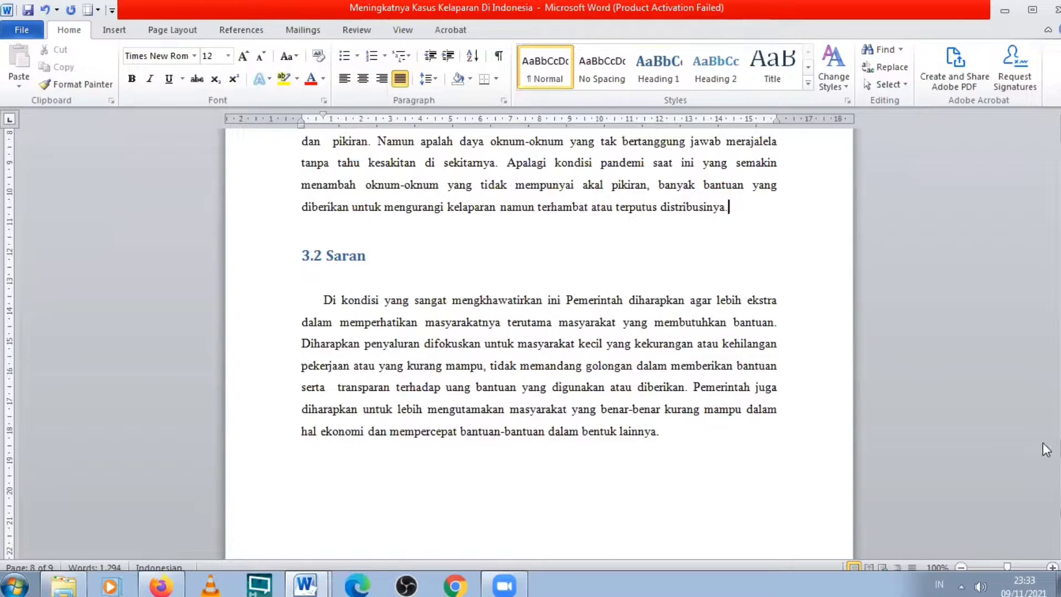
Step: Insert a built-in page header showing the document title and the date November 9, 2021
{"action": "left_click_drag", "start_coordinate": [1045, 452], "coordinate": [1046, 235]}
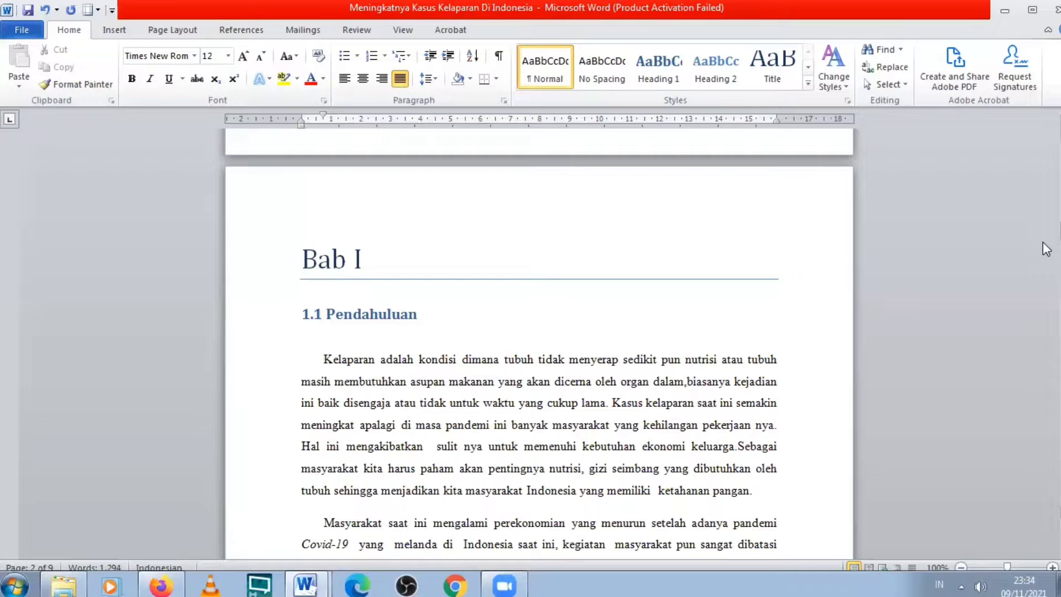
{"action": "left_click", "coordinate": [114, 30]}
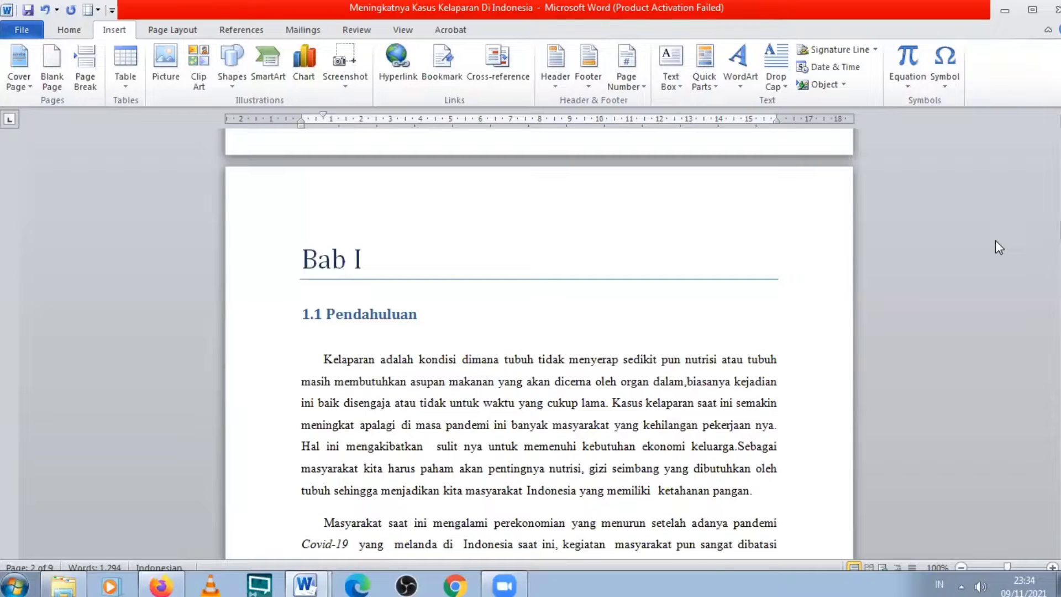
{"action": "left_click", "coordinate": [554, 83]}
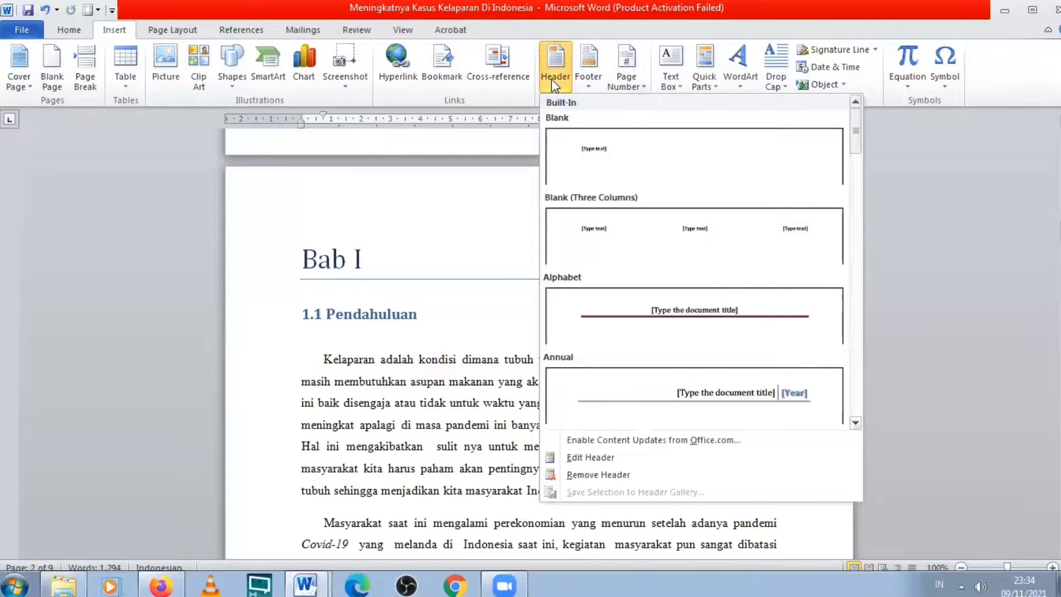
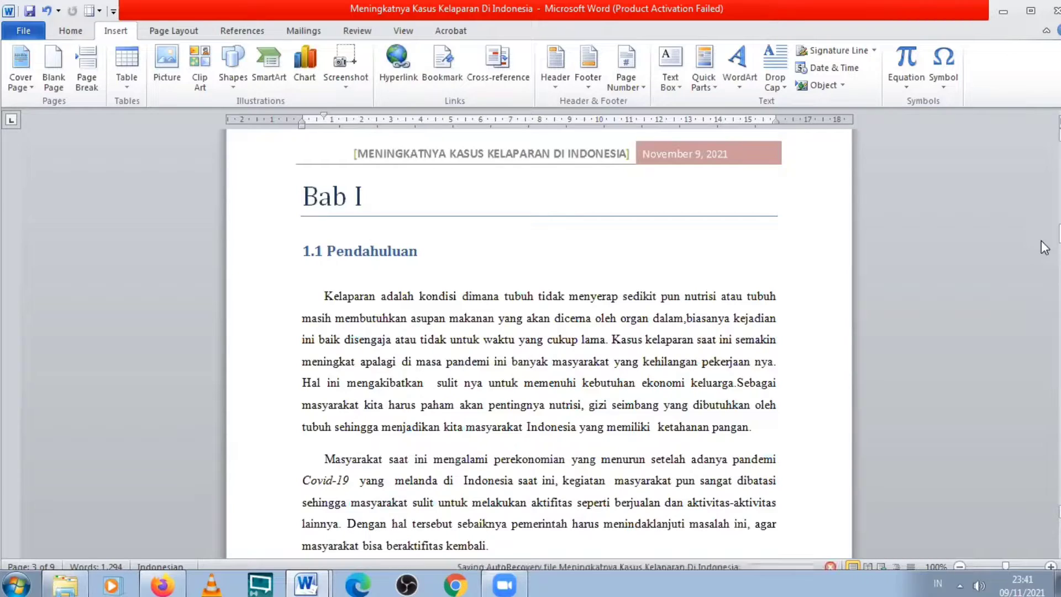
Step: Insert a footnote after "Covid-19" in the second paragraph, with the definition beginning "COVID-19 adalah penyakit akibat infeksi virus severe acute respiratory syndrome coronavirus 2 (SARS-CoV-2)"
{"action": "left_click_drag", "start_coordinate": [1044, 246], "coordinate": [1044, 253]}
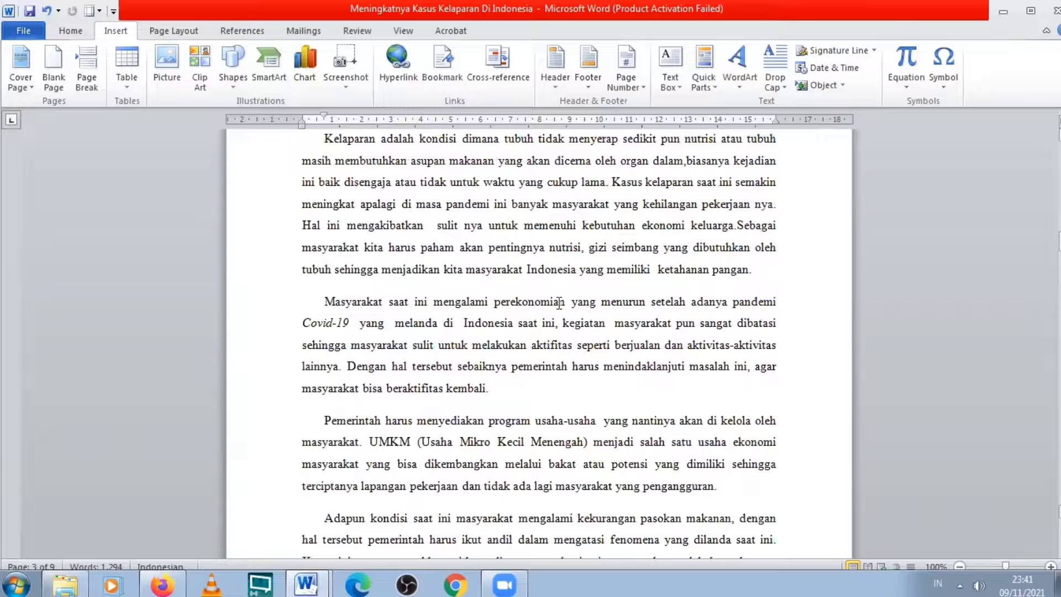
{"action": "left_click", "coordinate": [349, 323]}
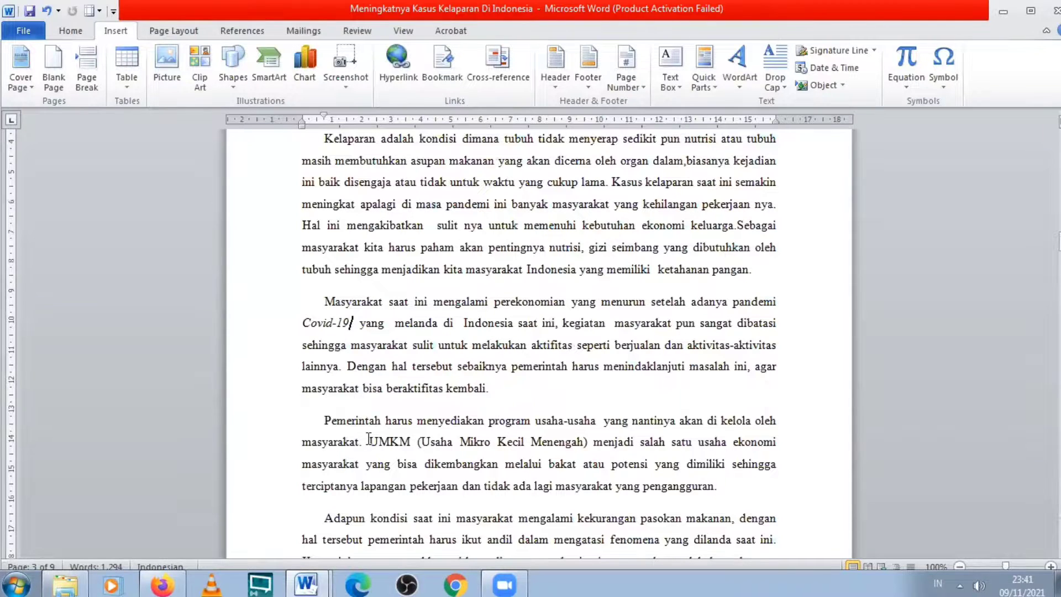
{"action": "key", "text": "Left"}
{"action": "key", "text": "Right"}
{"action": "left_click", "coordinate": [246, 32]}
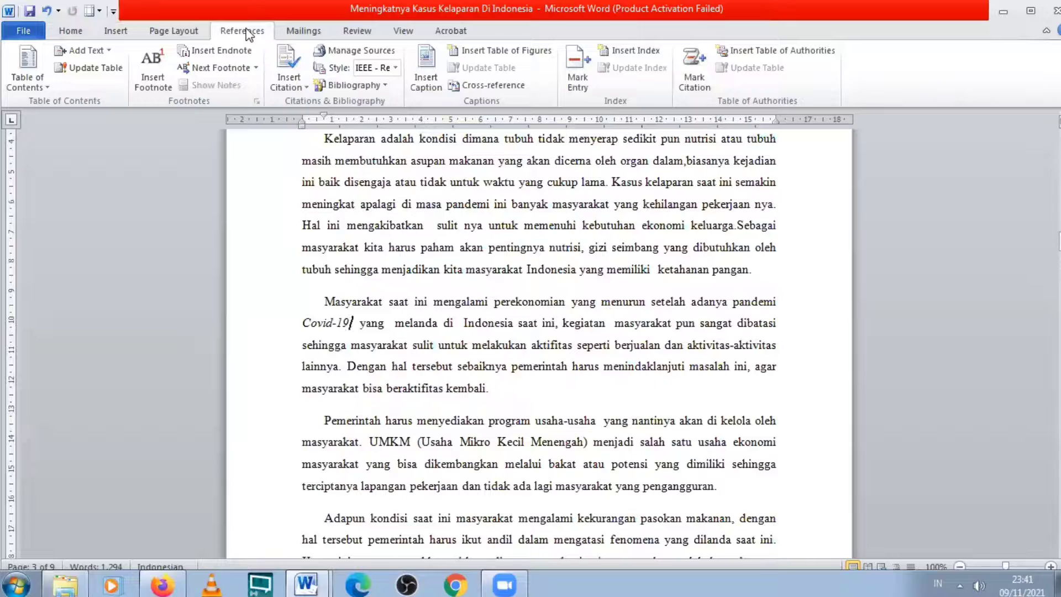
{"action": "left_click", "coordinate": [153, 69]}
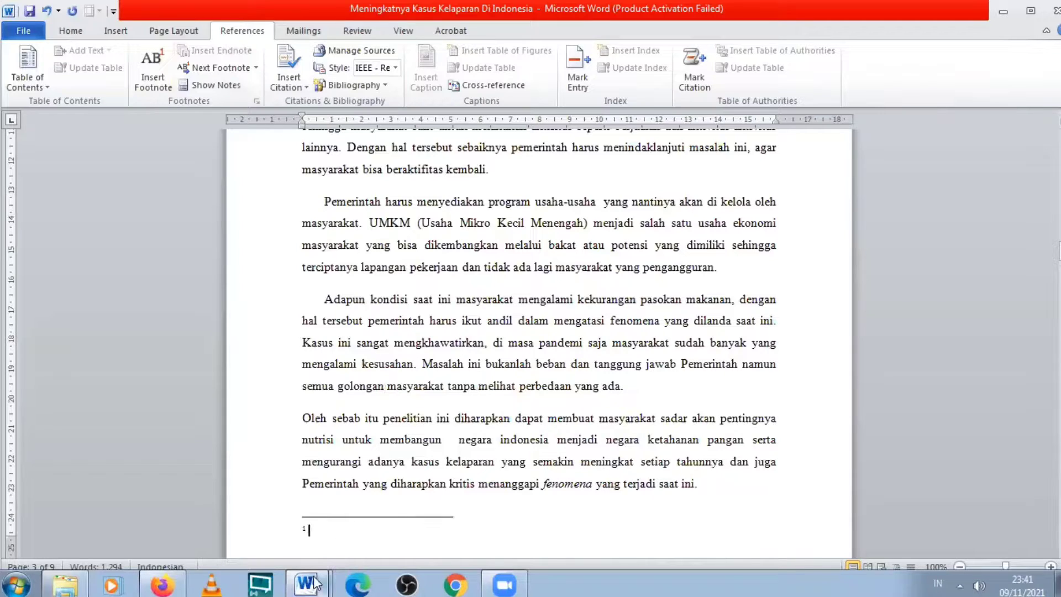
{"action": "mouse_move", "coordinate": [311, 582]}
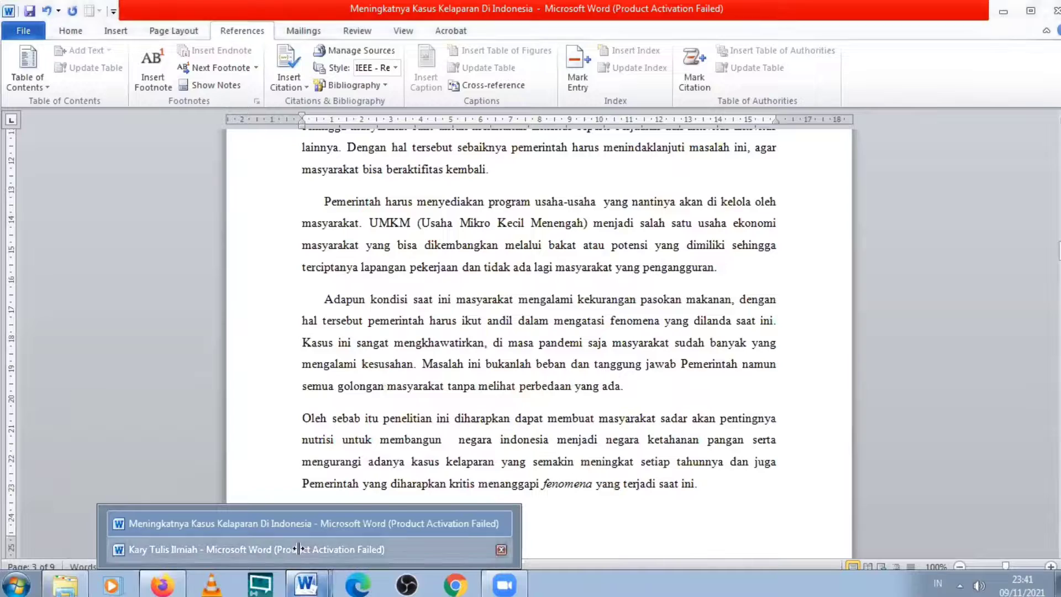
{"action": "type", "text": "COVID-19 adalah penyakit akibat infeksi virus severe acute respiratory syndrome coronavirus 2 (SARS-CoV-2). COVID-19 dapat menyebabkan gangguan sistem pernapasan, mulai dari gejala yang ringan seperti flu, hingga infeksi paru-paru, seperti pneumonia."}
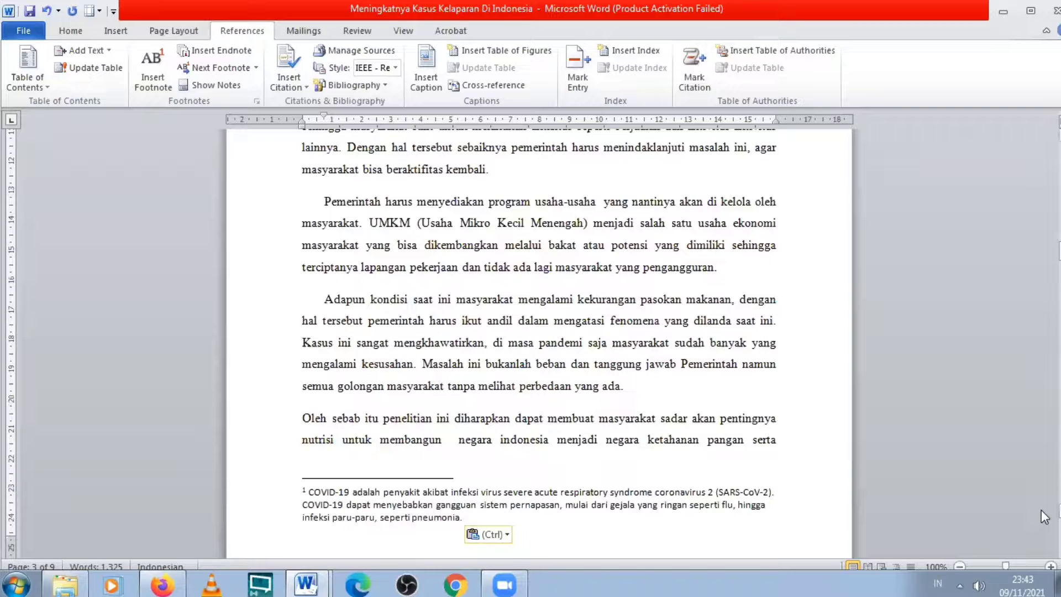
Step: Insert a footnote after the "Global Hunger Index (GHI) Lokadata" image caption, with the explanation beginning "Global Hunger Index 2018 – Lokadata"
{"action": "scroll", "coordinate": [1044, 517], "scroll_direction": "down", "scroll_amount": 5}
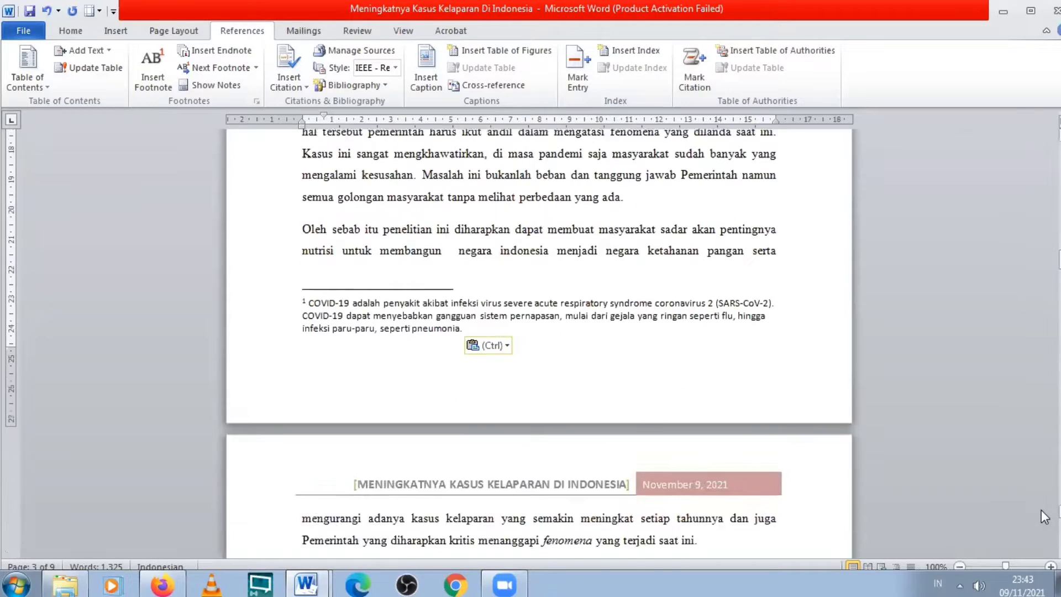
{"action": "scroll", "coordinate": [1044, 516], "scroll_direction": "down", "scroll_amount": 5}
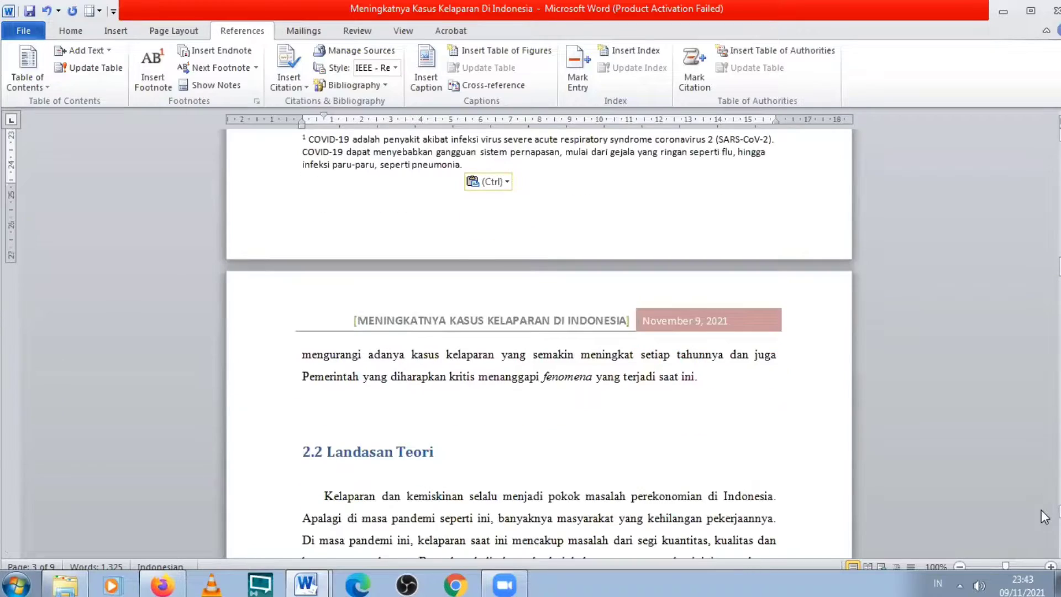
{"action": "scroll", "coordinate": [1044, 516], "scroll_direction": "down", "scroll_amount": 6}
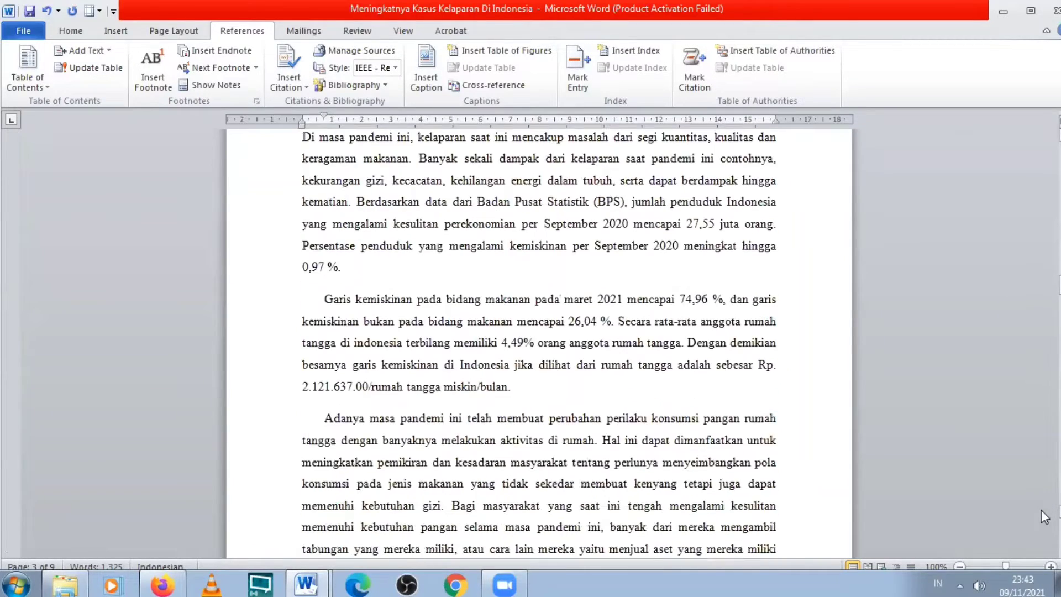
{"action": "left_click_drag", "start_coordinate": [1045, 320], "coordinate": [1042, 432]}
{"action": "left_click", "coordinate": [655, 274]}
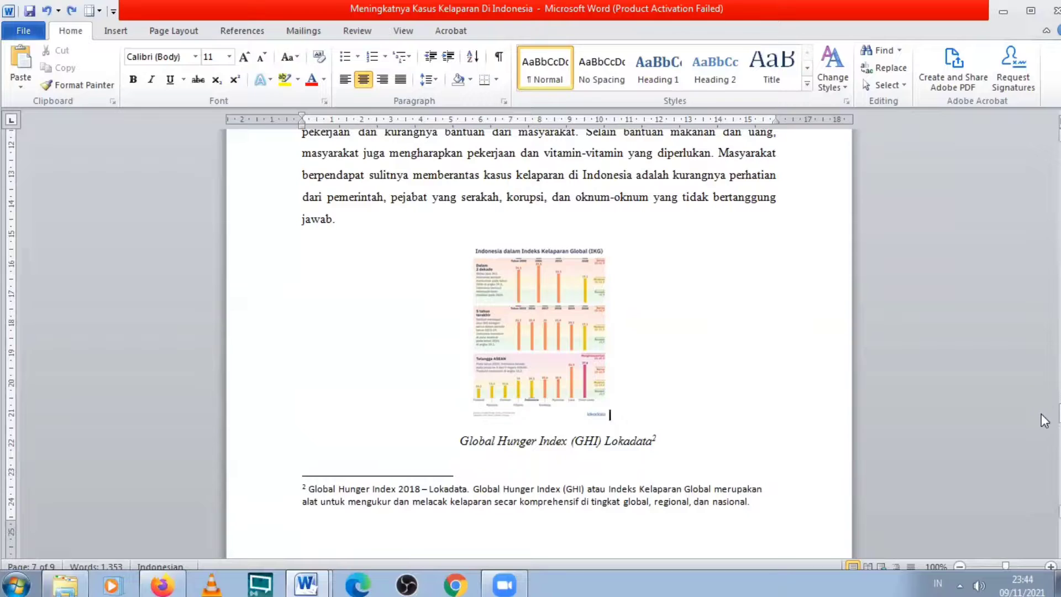
Step: Start a new citation source after "27,55 juta orang" in section 2.2, with Web site as the source type
{"action": "left_click_drag", "start_coordinate": [1044, 420], "coordinate": [1042, 369]}
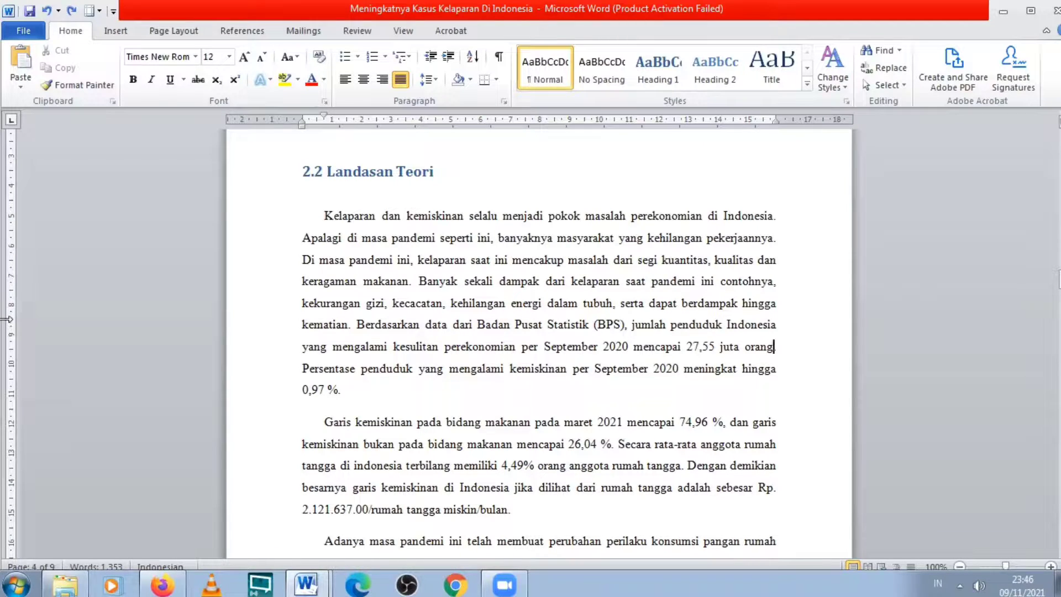
{"action": "left_click", "coordinate": [224, 32]}
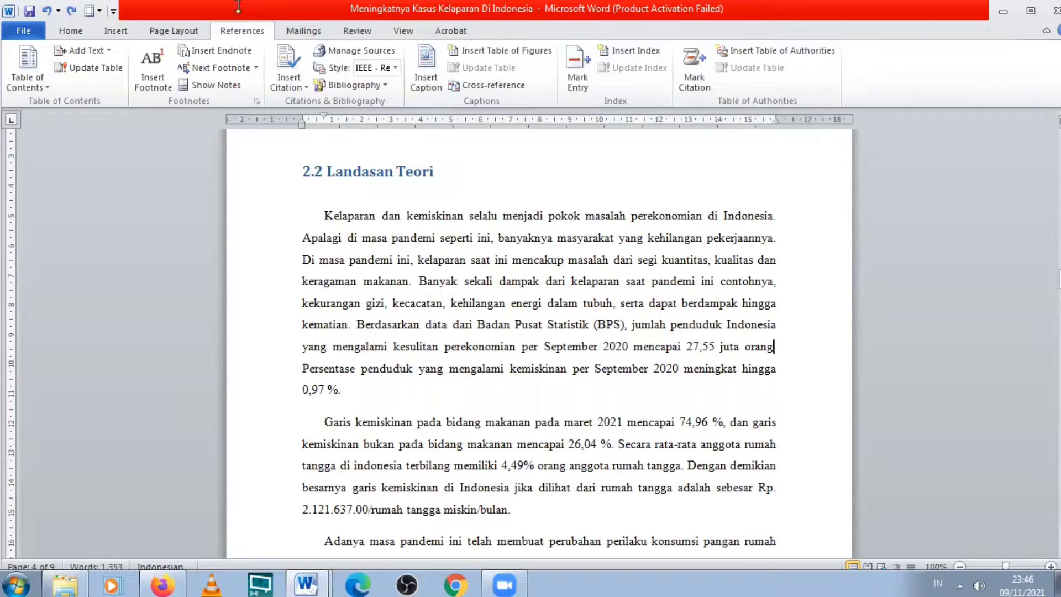
{"action": "left_click", "coordinate": [296, 84]}
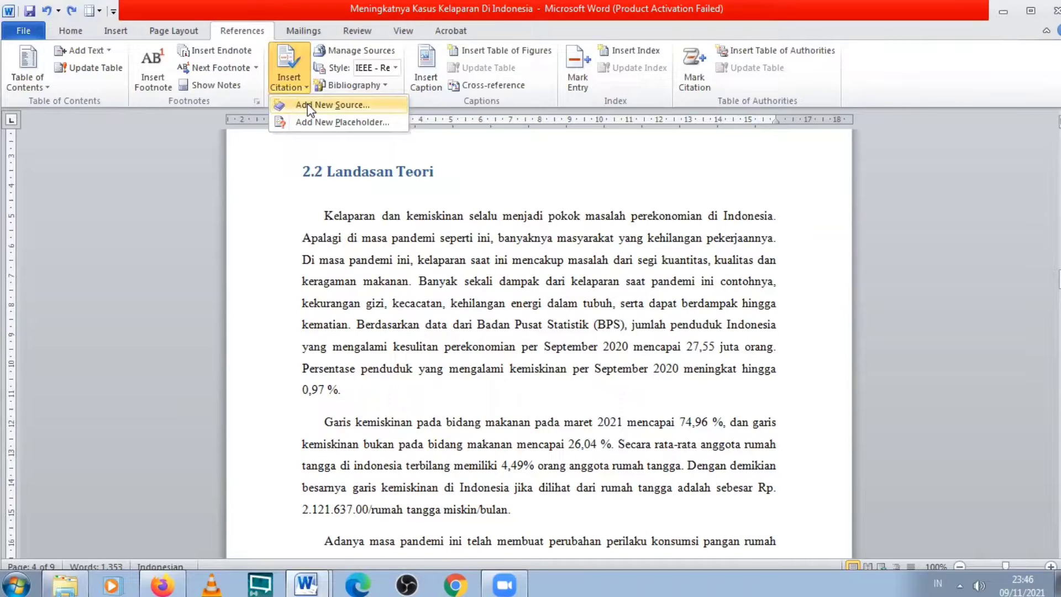
{"action": "left_click", "coordinate": [307, 106]}
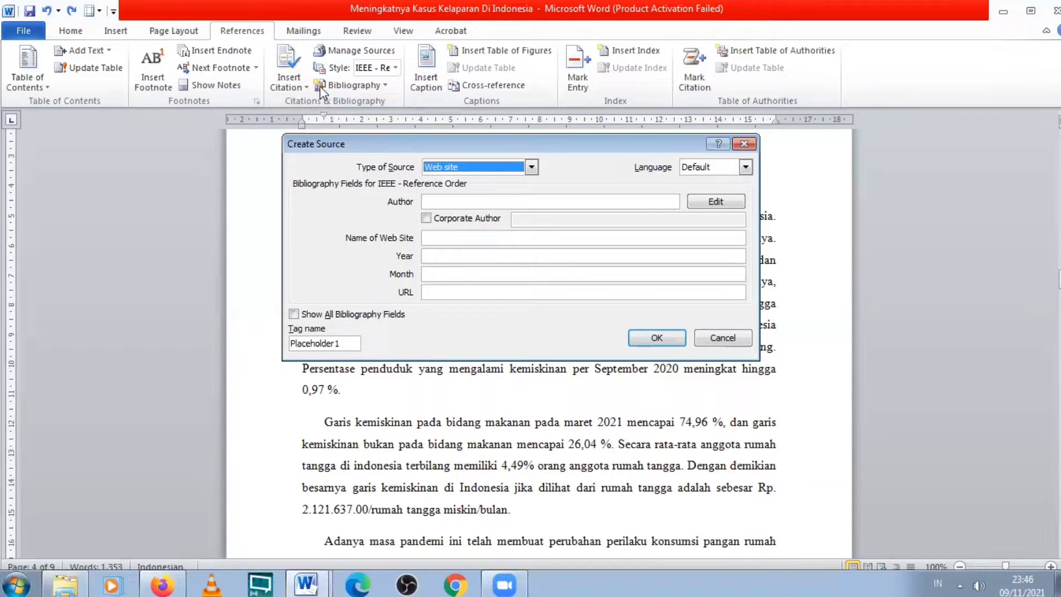
{"action": "left_click", "coordinate": [532, 167]}
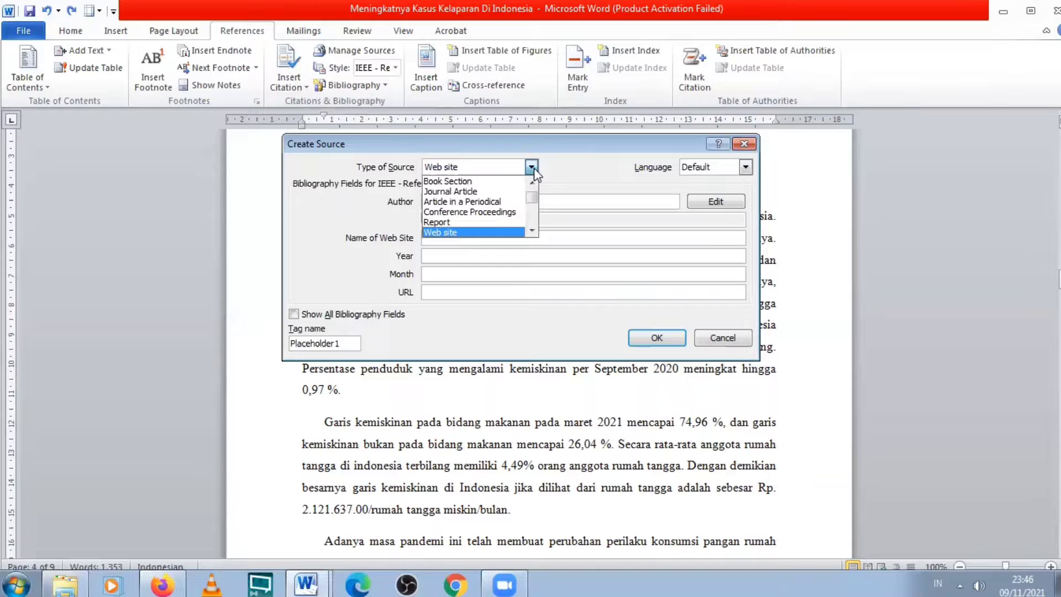
{"action": "left_click", "coordinate": [532, 167]}
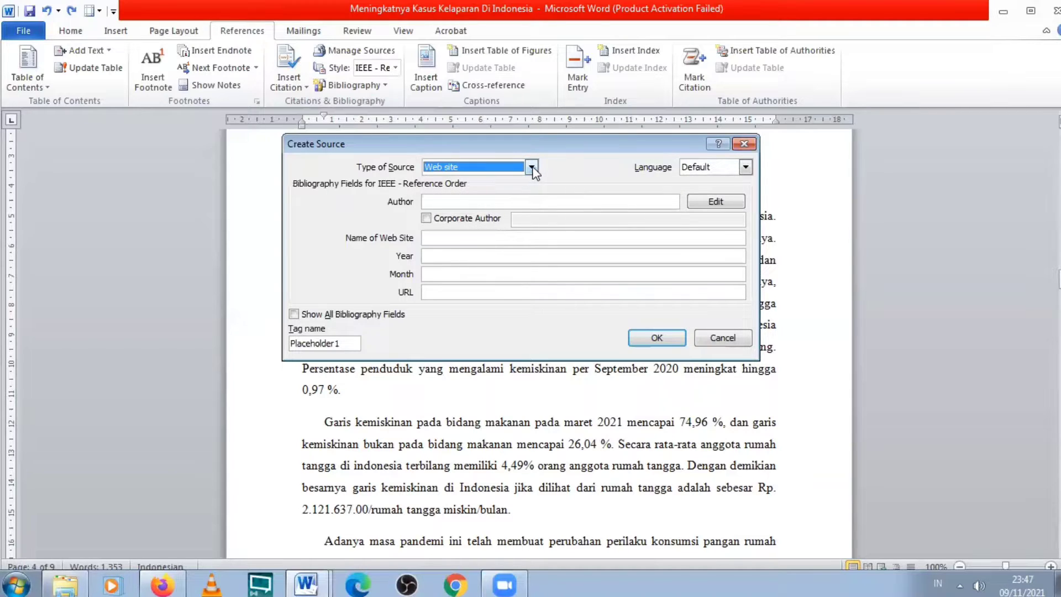
{"action": "left_click", "coordinate": [531, 168]}
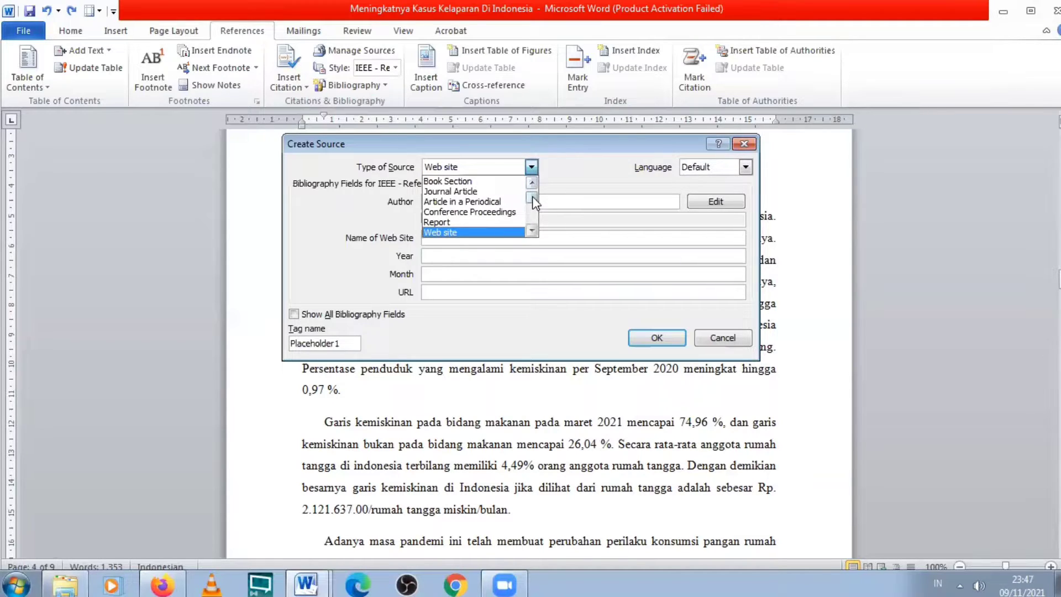
{"action": "left_click", "coordinate": [532, 231]}
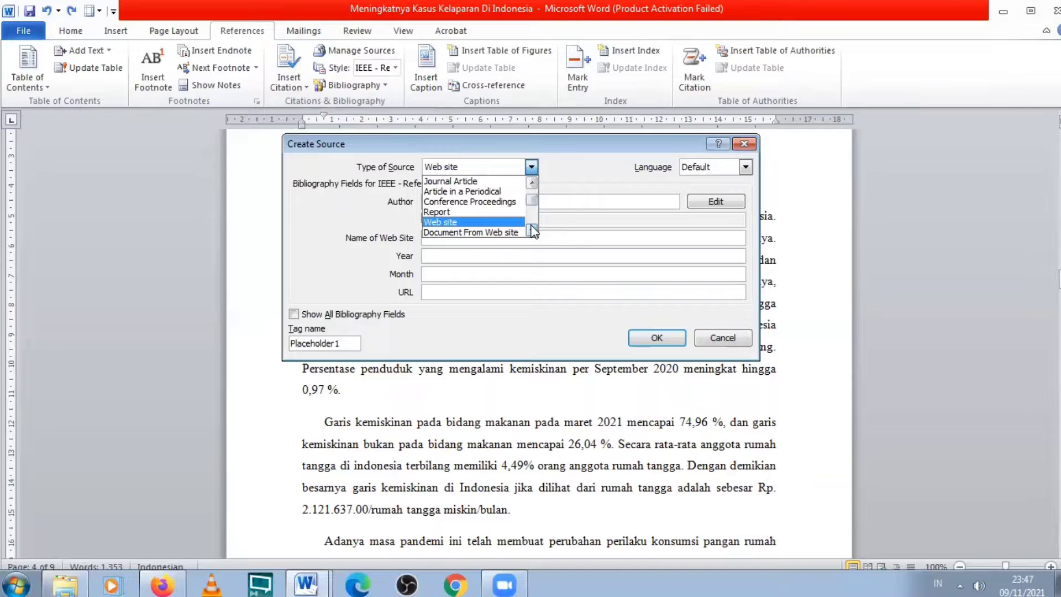
{"action": "left_click_drag", "start_coordinate": [532, 201], "coordinate": [533, 203]}
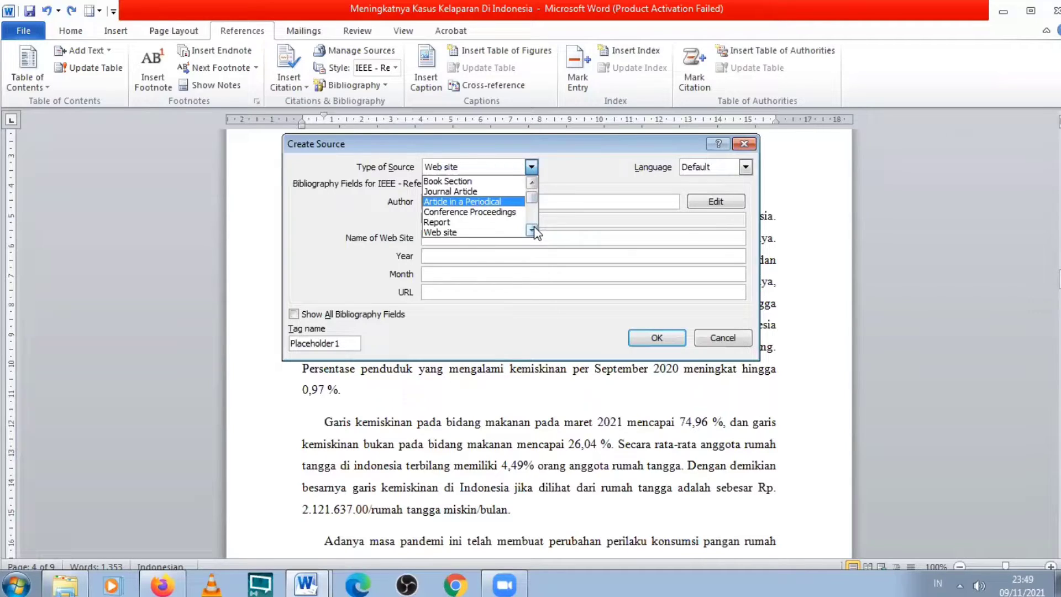
{"action": "left_click", "coordinate": [481, 224]}
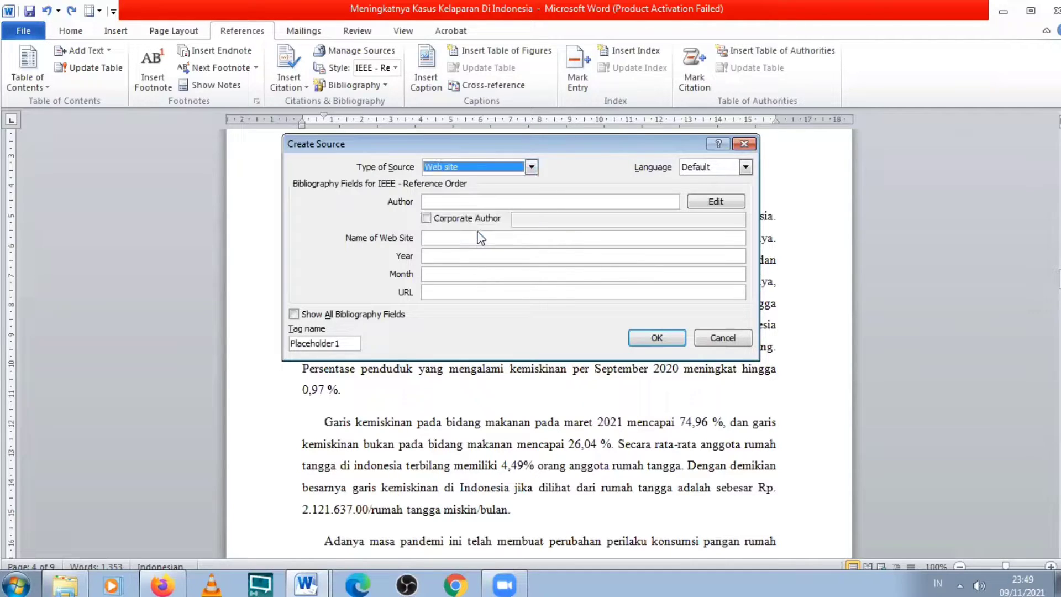
Step: Set the source's author to Badan Pusat Statistik and its language to Indonesian
{"action": "left_click", "coordinate": [483, 201]}
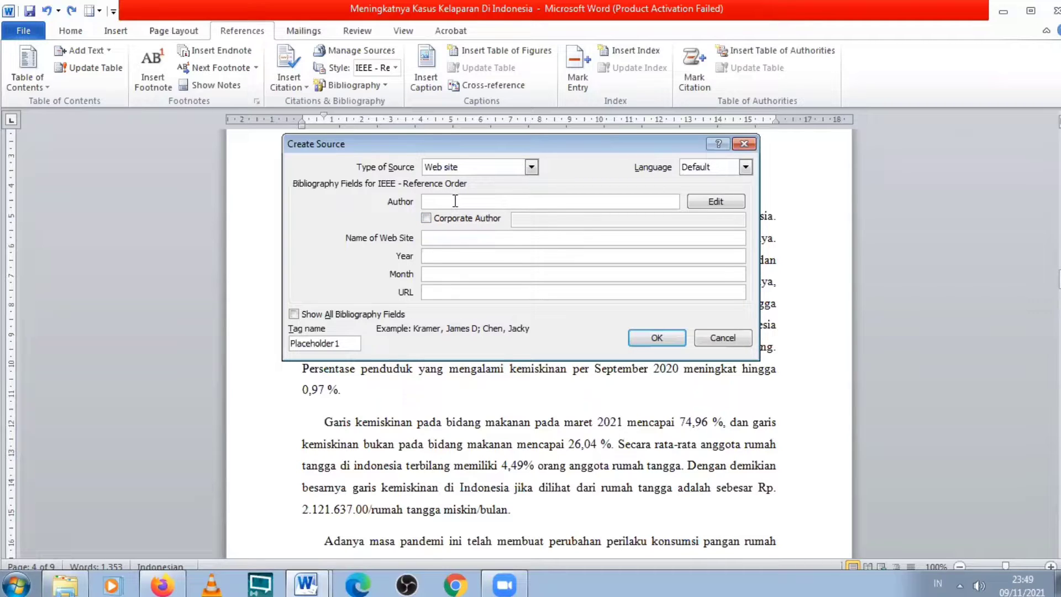
{"action": "type", "text": "Badan Pusat"}
{"action": "type", "text": "Stat"}
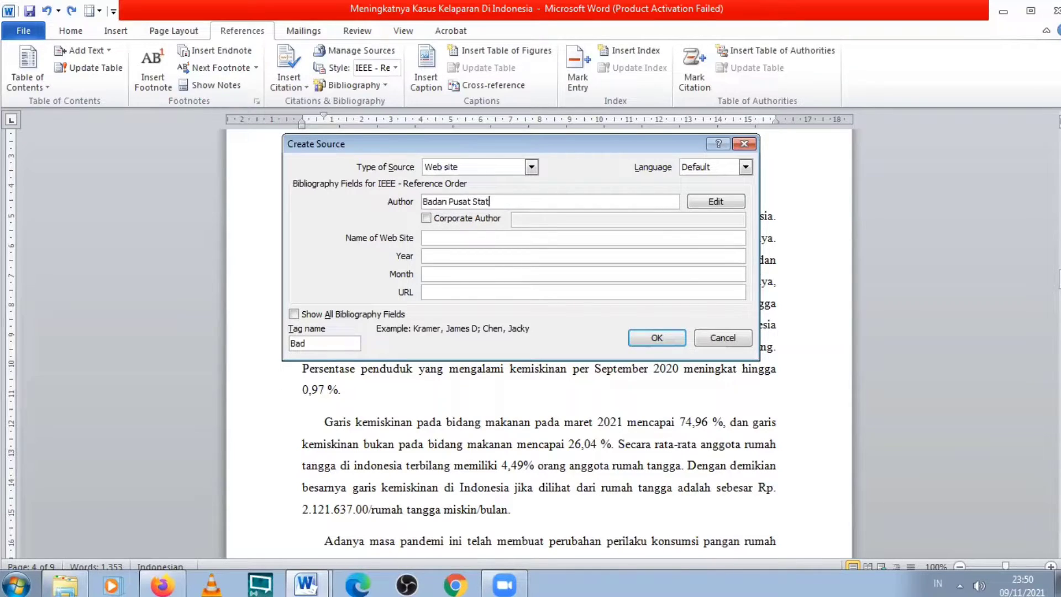
{"action": "type", "text": "istik"}
{"action": "left_click", "coordinate": [745, 166]}
{"action": "left_click", "coordinate": [724, 202]}
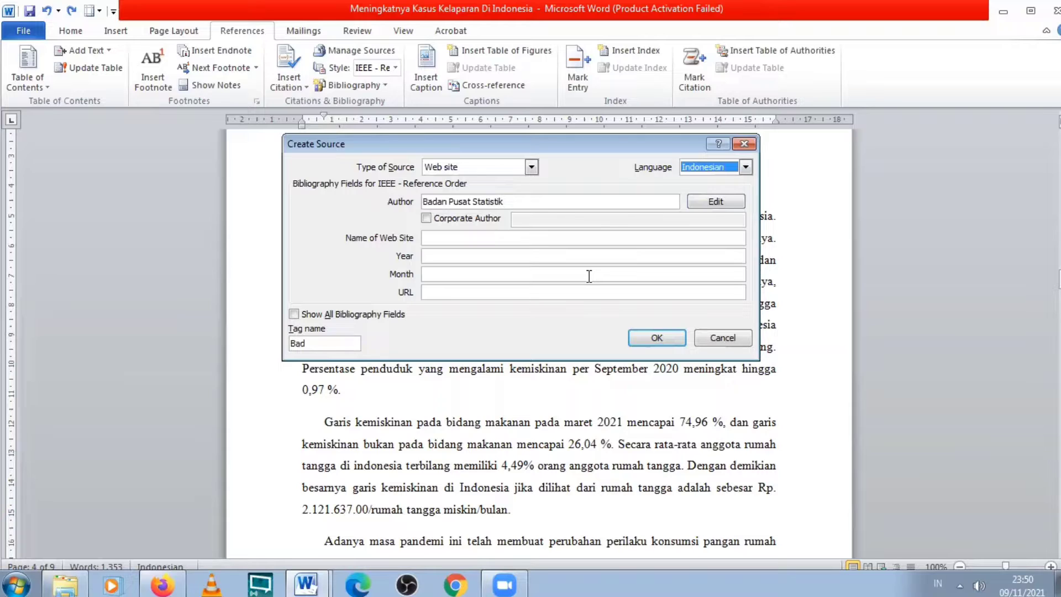
Step: Fill in the source's web site name as Badan Pusat Statistik, the year as 2021 and the month as February
{"action": "left_click", "coordinate": [532, 237]}
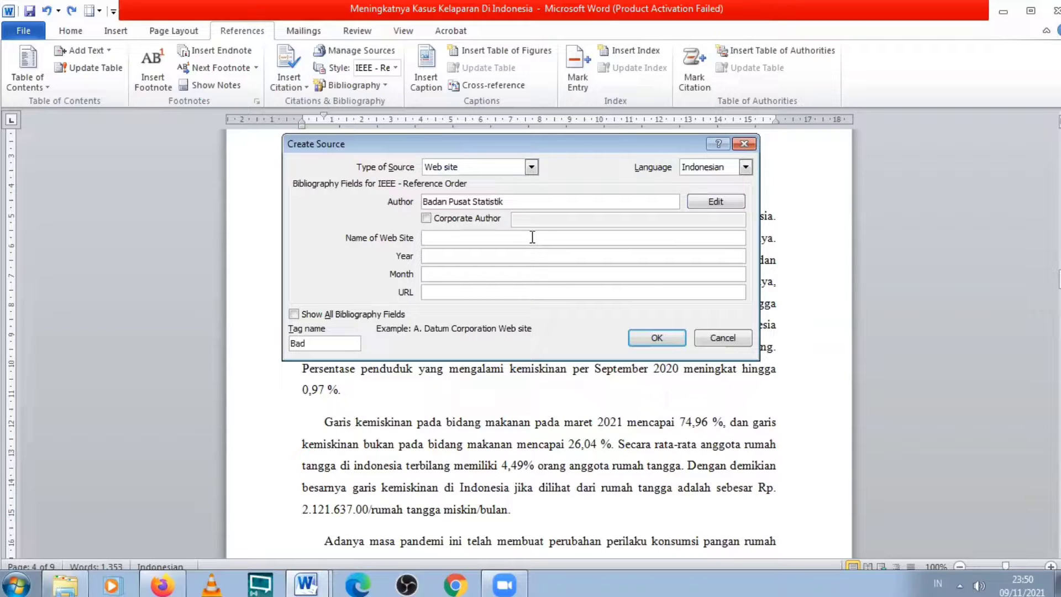
{"action": "type", "text": "Badan Pusat Statistik"}
{"action": "left_click", "coordinate": [441, 258]}
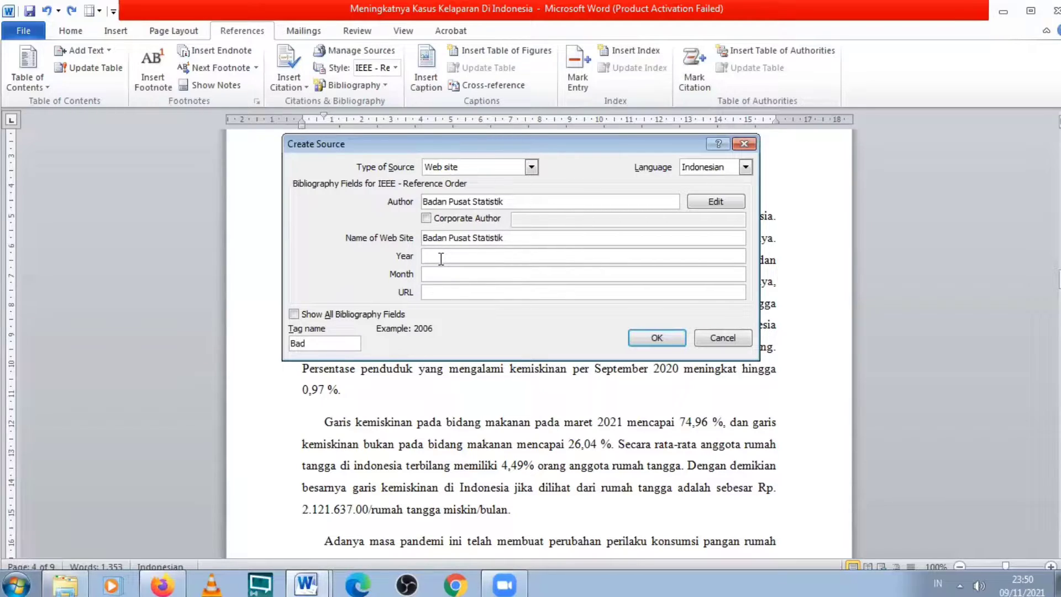
{"action": "type", "text": "2021"}
{"action": "left_click", "coordinate": [518, 274]}
{"action": "type", "text": "February"}
{"action": "left_click", "coordinate": [482, 290]}
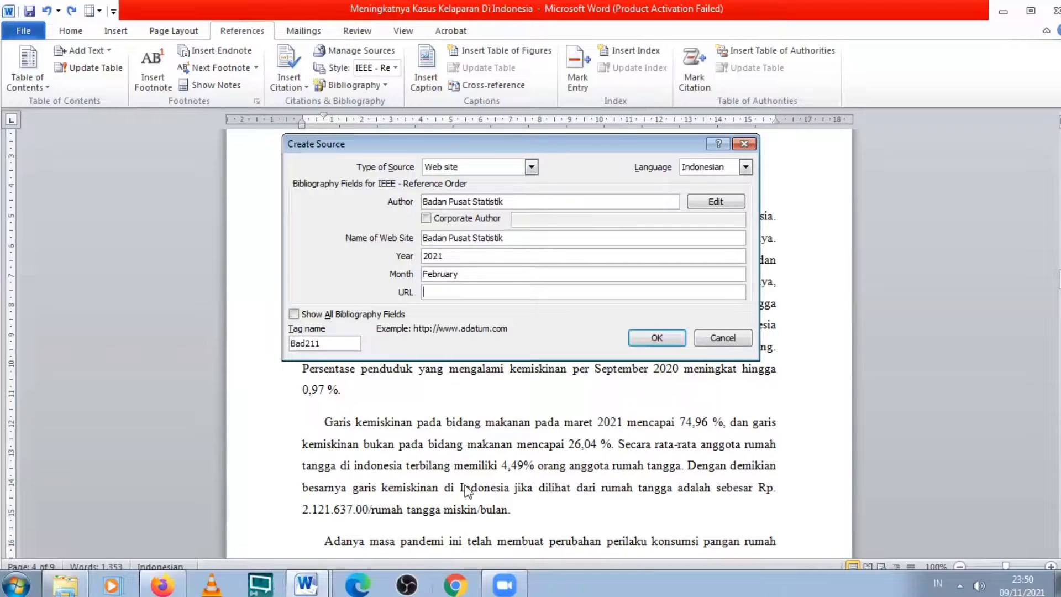
{"action": "mouse_move", "coordinate": [299, 583]}
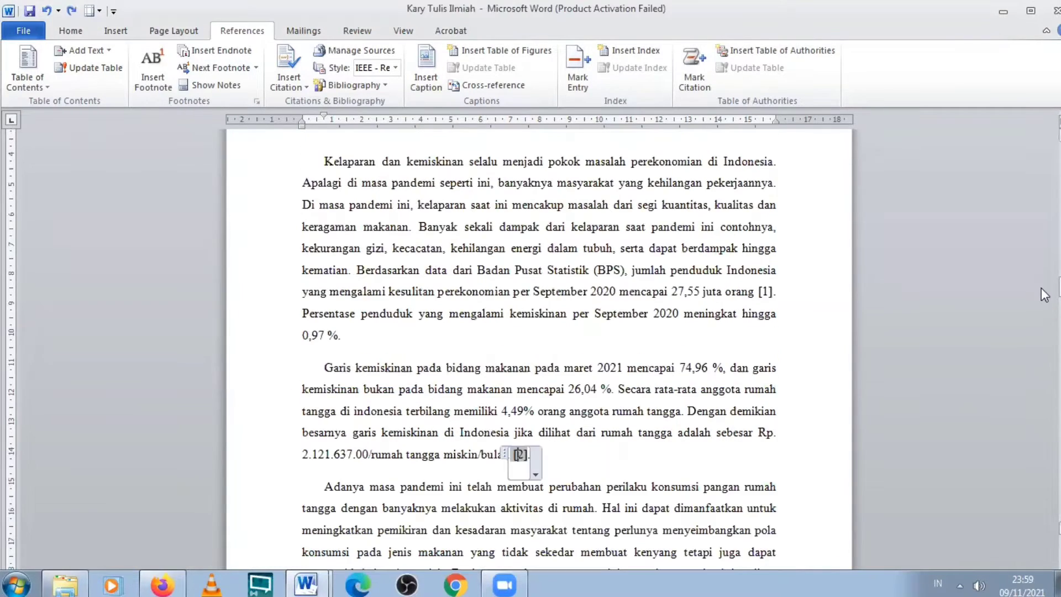
Step: Inspect the citation at the end of the second paragraph under "2.2 Landasan Teori"
{"action": "left_click", "coordinate": [803, 494]}
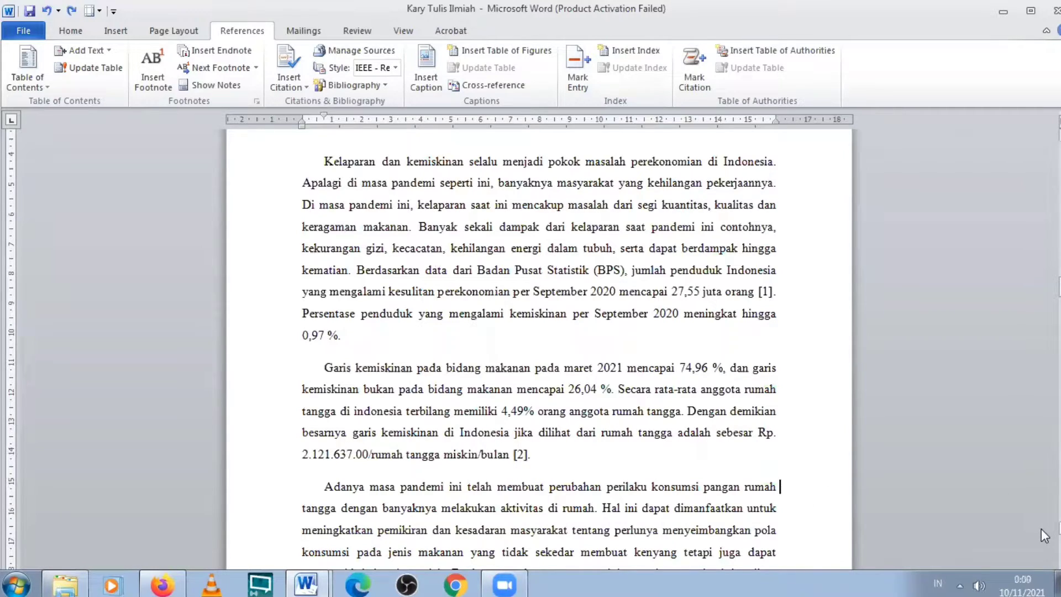
{"action": "scroll", "coordinate": [1044, 533], "scroll_direction": "down", "scroll_amount": 1}
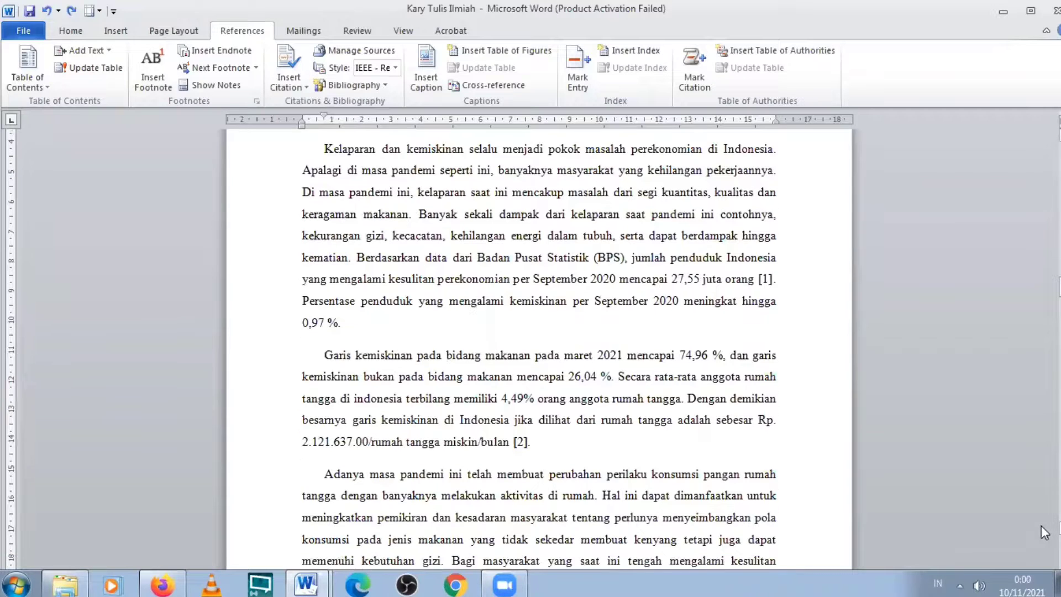
{"action": "left_click", "coordinate": [516, 431]}
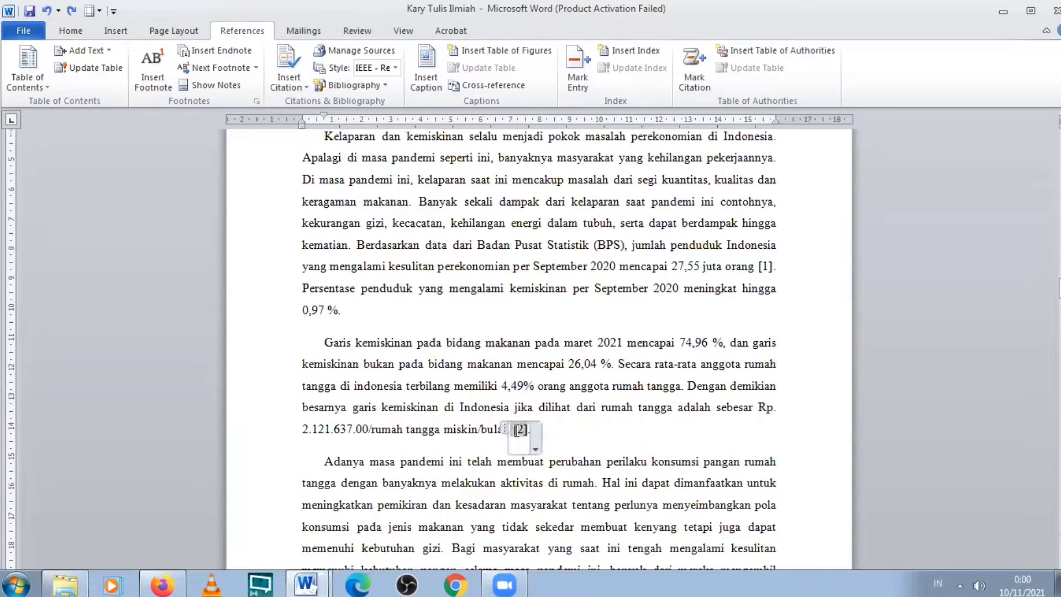
{"action": "scroll", "coordinate": [1044, 533], "scroll_direction": "down", "scroll_amount": 3}
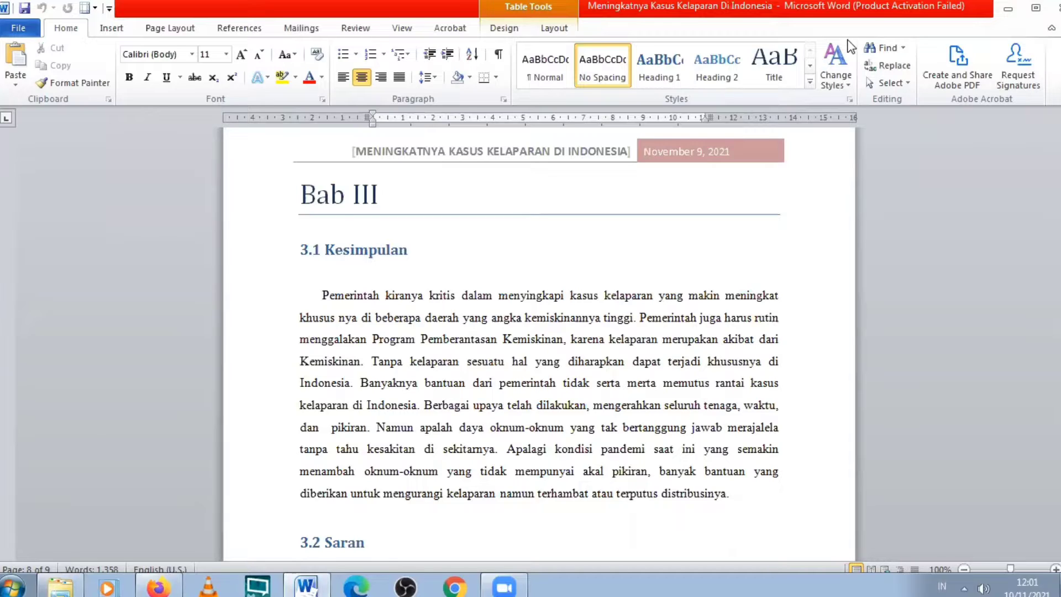
Step: Open the choice of citation styles for the document's references
{"action": "left_click", "coordinate": [123, 34]}
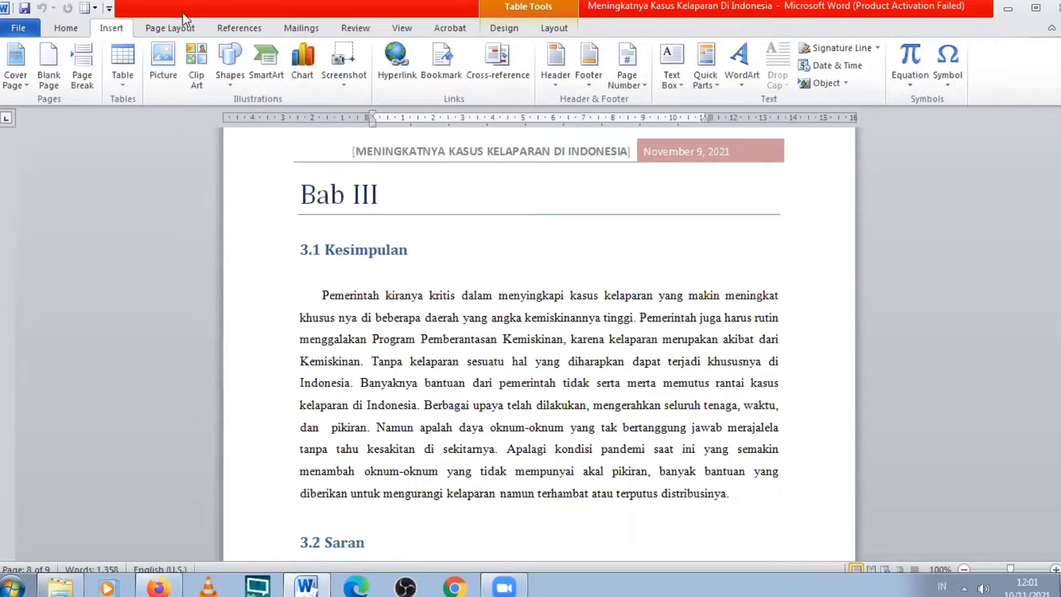
{"action": "left_click", "coordinate": [218, 30]}
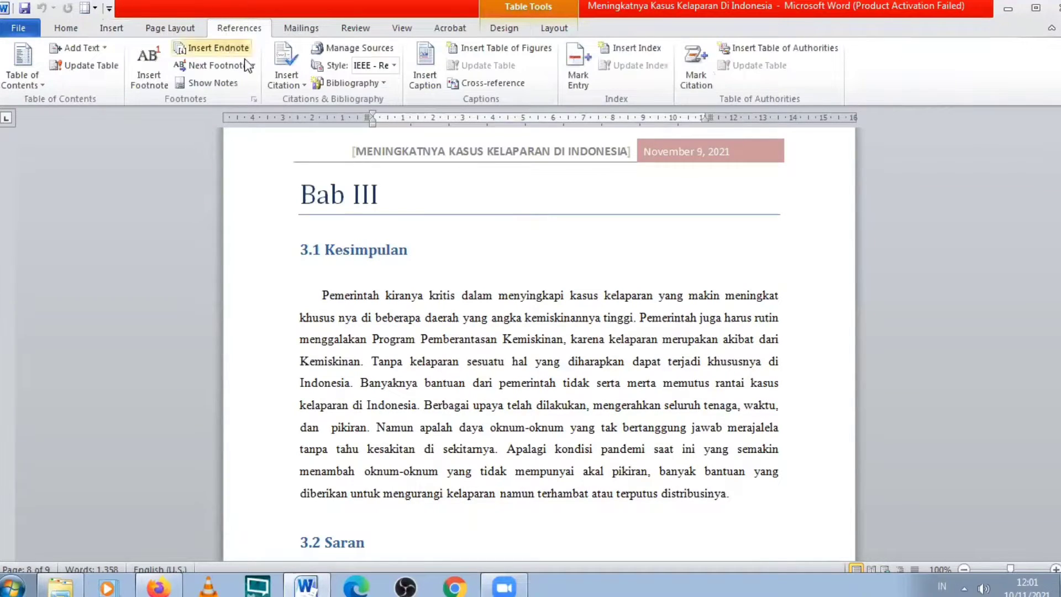
{"action": "left_click", "coordinate": [394, 66]}
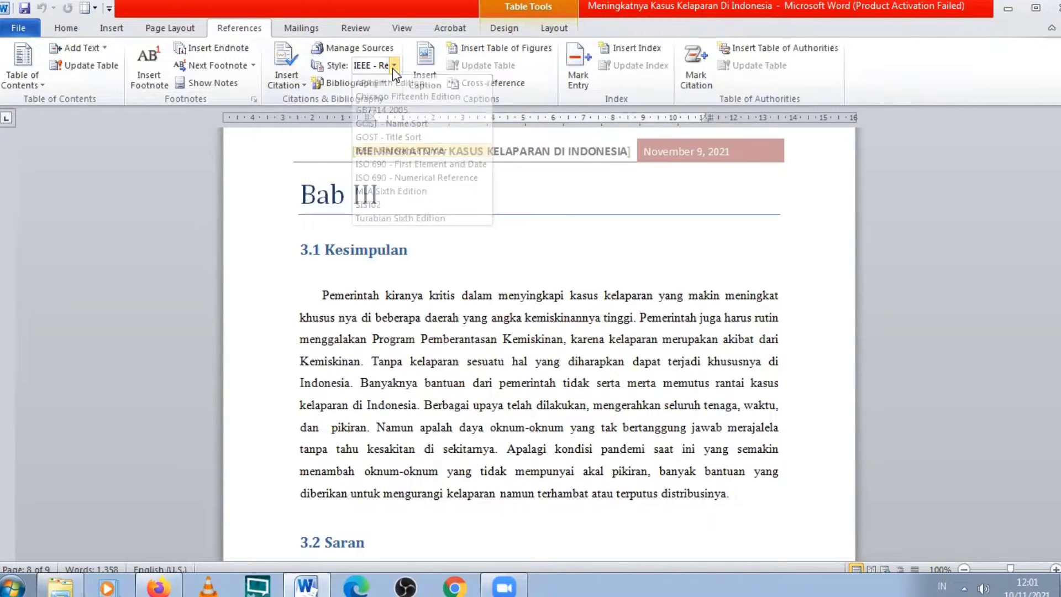